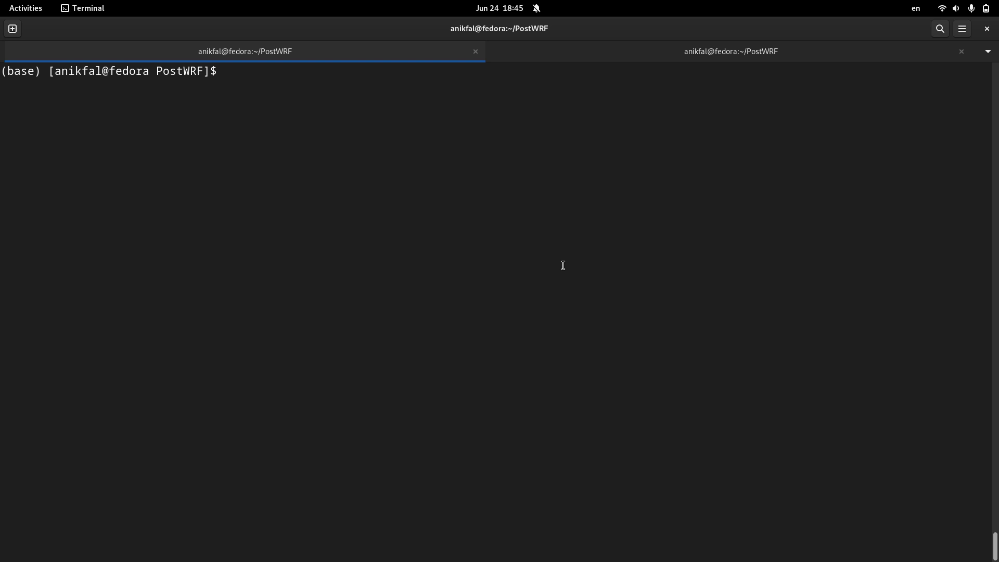
- Open namelist.wrf in vim and go to the top of the file
text(vi na)
key(Tab)
key(Return)
key(Up)
key(Up)
key(Up)
key(Up)
key(Up)
key(Up)
key(Up)
key(Up)
key(Up)
key(Up)
key(Up)
key(Up)
key(Up)
key(Up)
key(Up)
key(Up)
key(Up)
key(Up)
key(Up)
key(Up)
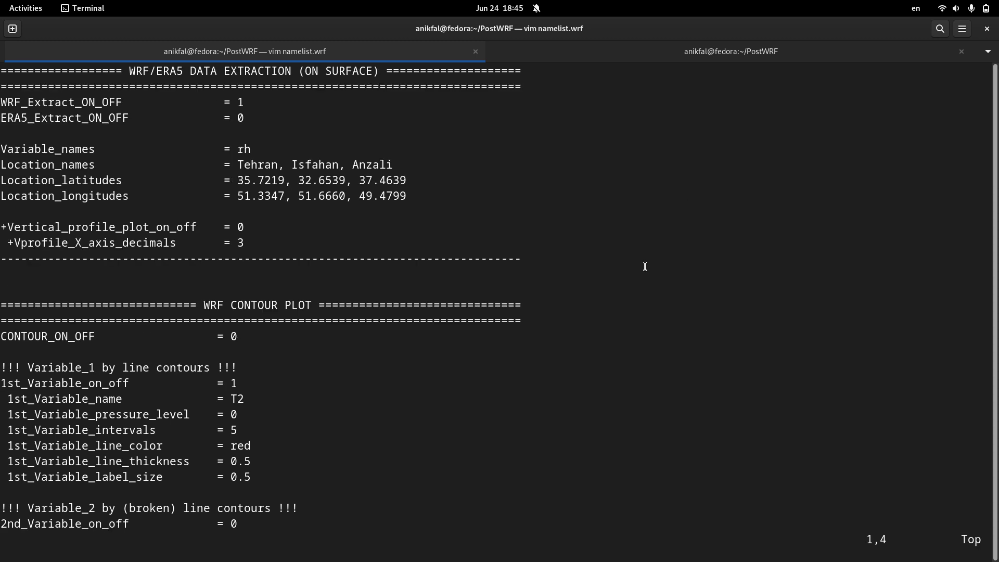
- Move down past the surface extraction settings to the WRF CONTOUR PLOT section and Variable_1 settings
drag(1, 69, 518, 259)
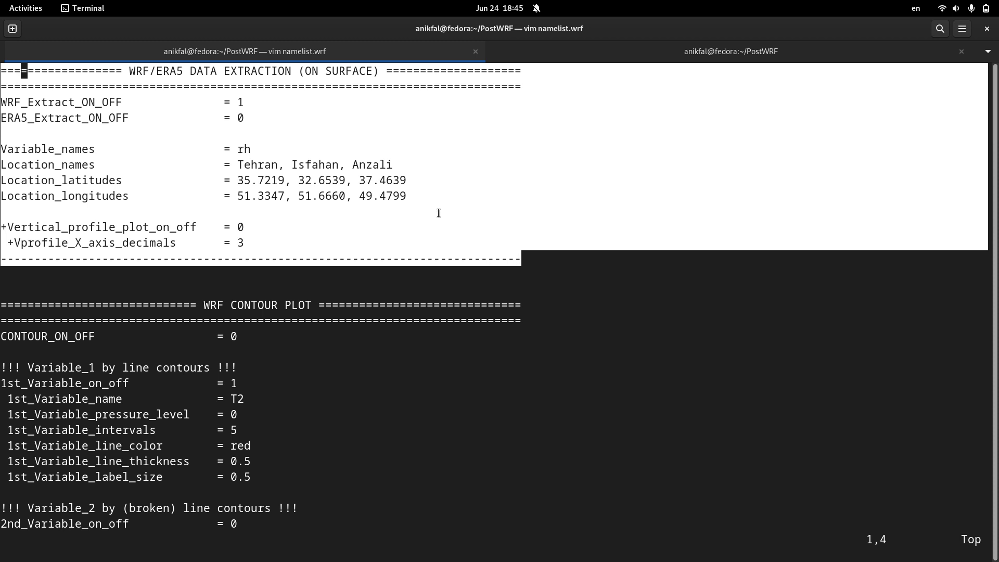
key(j)
key(j)
key(j)
key(j)
key(j)
key(j)
key(j)
key(j)
key(j)
key(j)
key(j)
key(j)
key(j)
key(j)
key(j)
key(j)
key(j)
key(j)
key(j)
key(j)
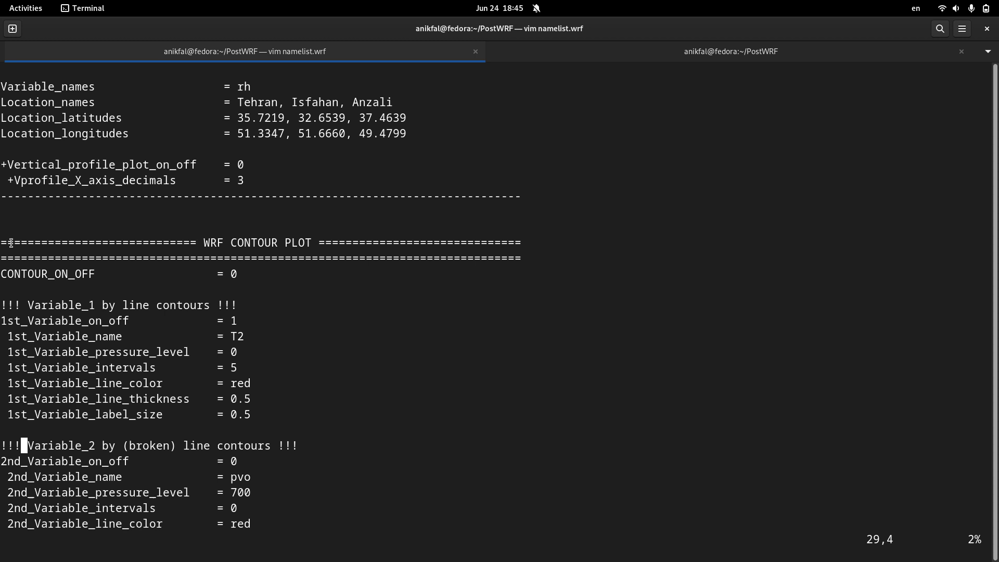
drag(3, 243, 250, 409)
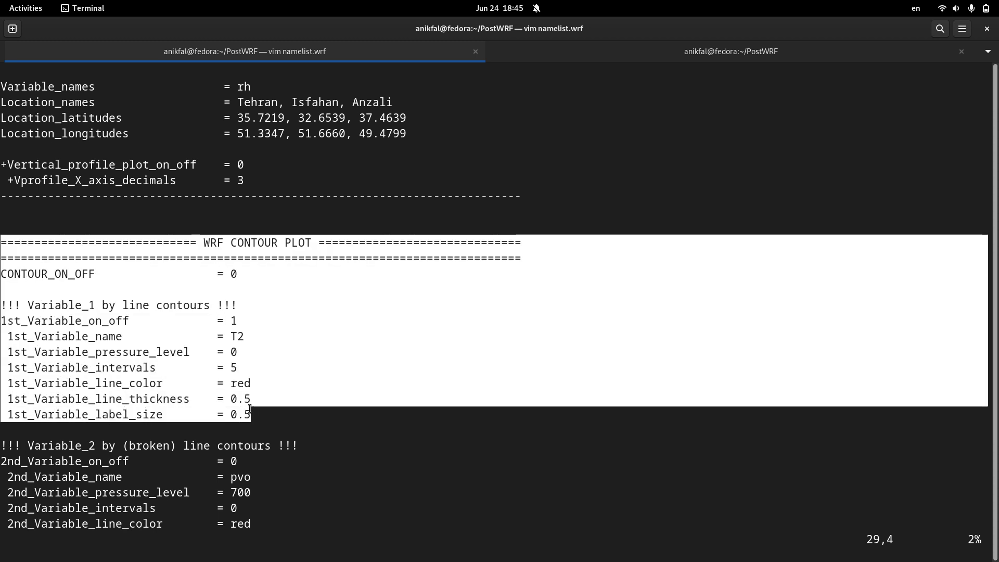
click(250, 409)
drag(203, 243, 307, 242)
click(245, 272)
scroll(122, 296, down, 3)
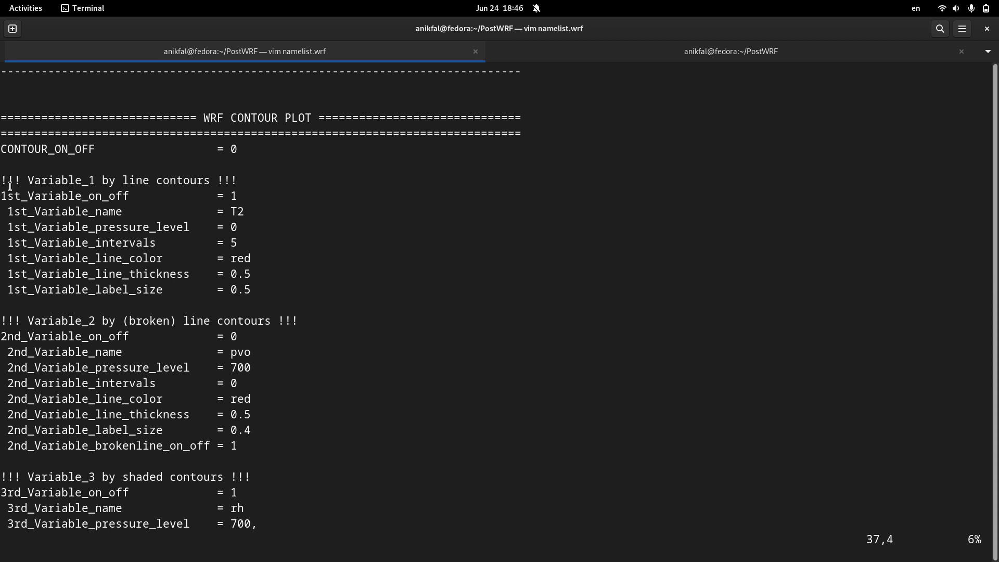
drag(5, 185, 250, 290)
click(80, 237)
drag(1, 180, 248, 292)
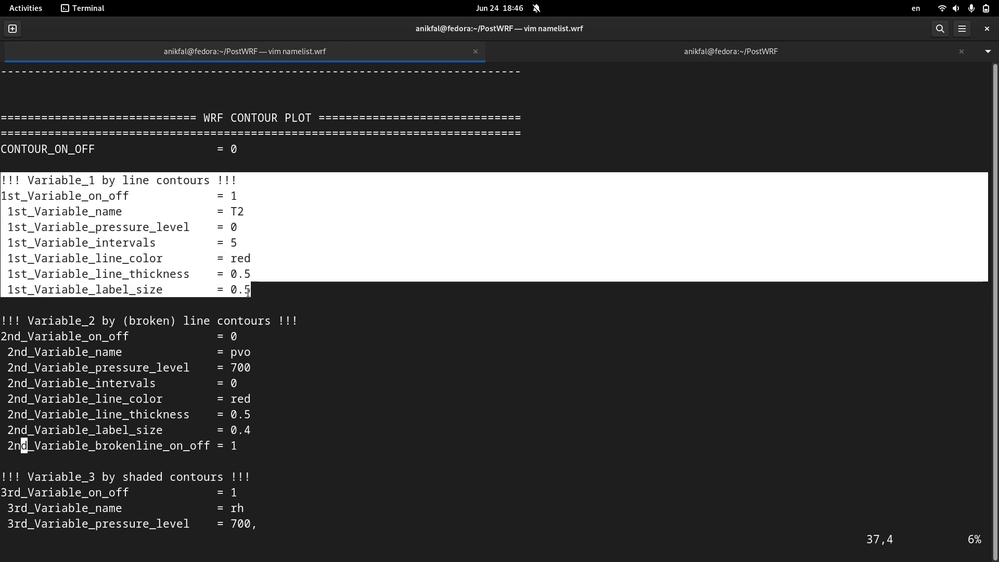
click(138, 191)
drag(122, 180, 209, 181)
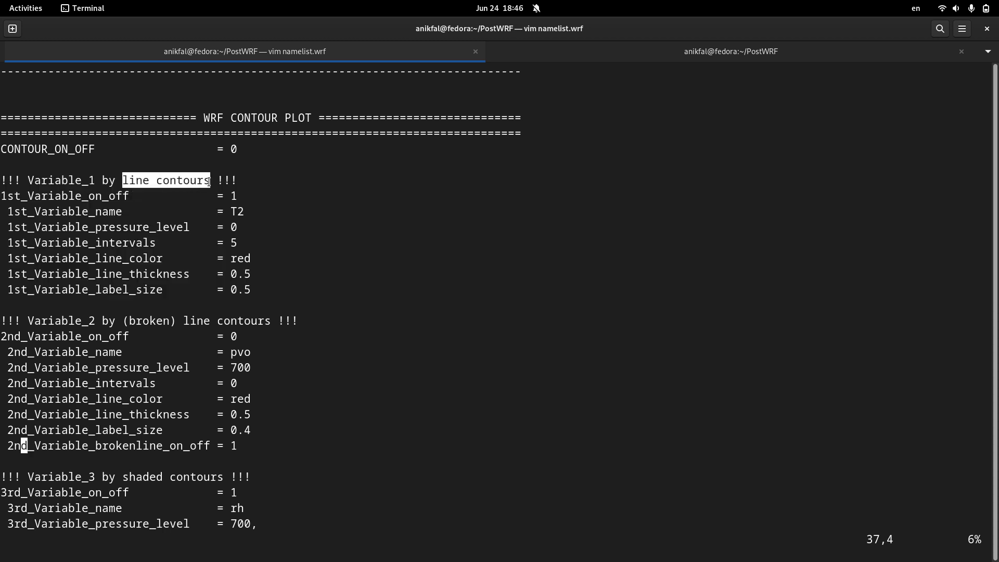
click(173, 191)
drag(2, 181, 252, 291)
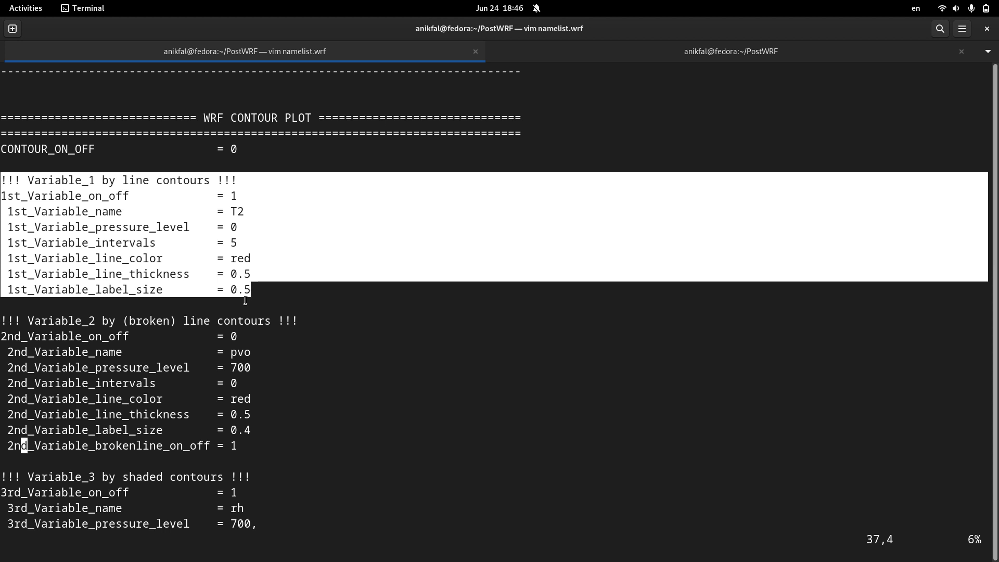
click(92, 331)
drag(2, 322, 237, 446)
click(184, 374)
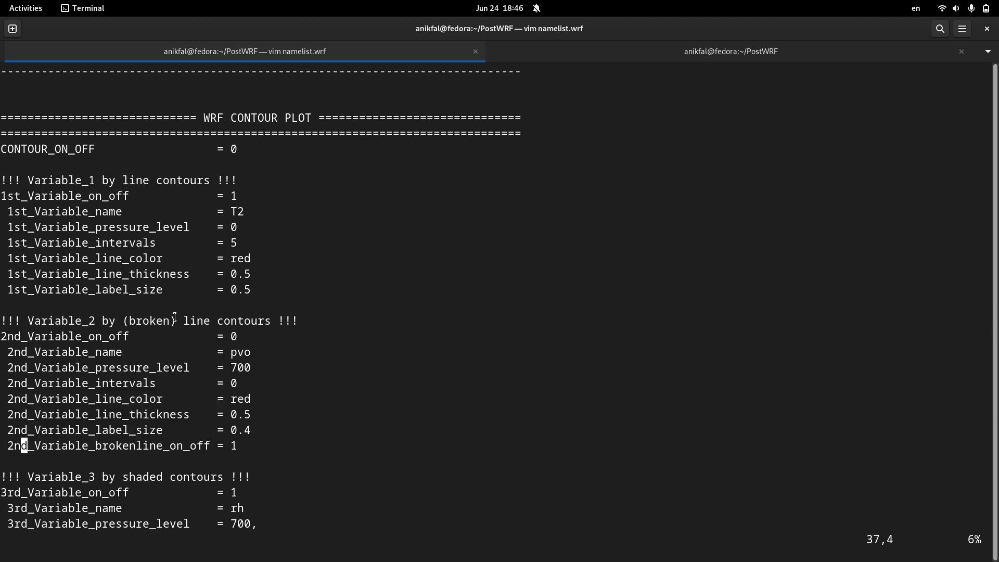
drag(175, 321, 271, 321)
click(263, 335)
drag(2, 176, 228, 442)
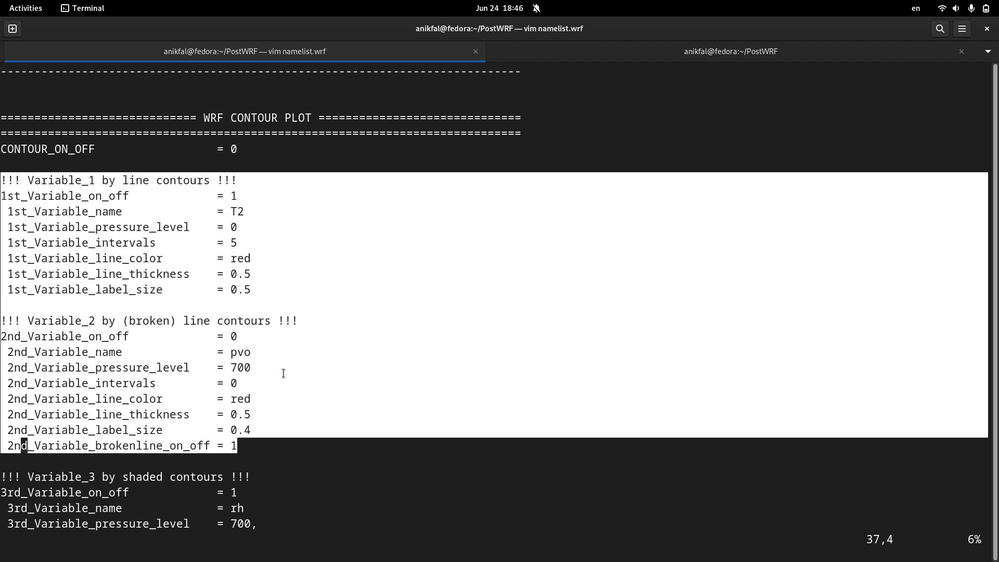
scroll(234, 368, down, 3)
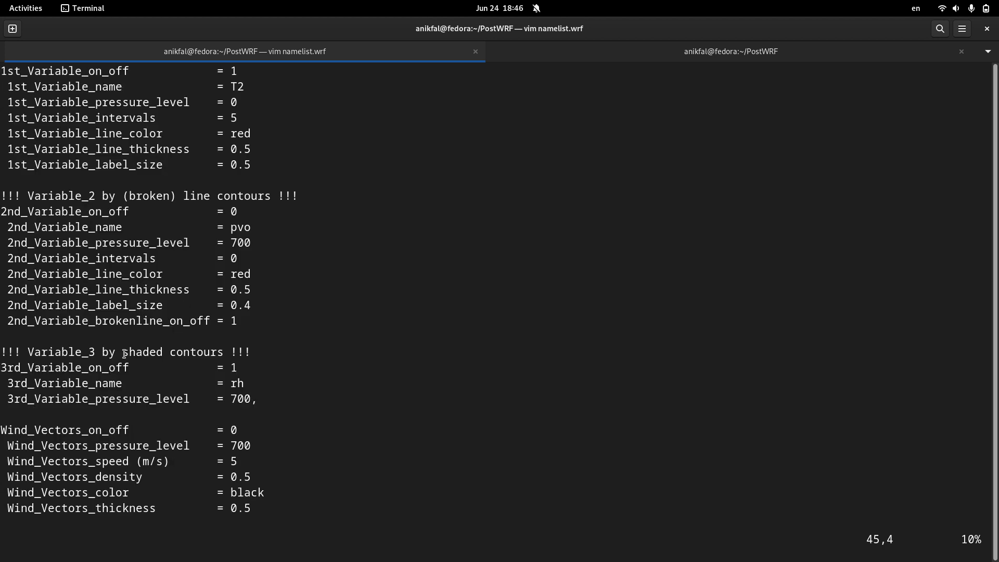
drag(3, 352, 258, 399)
drag(124, 352, 225, 354)
scroll(281, 366, up, 5)
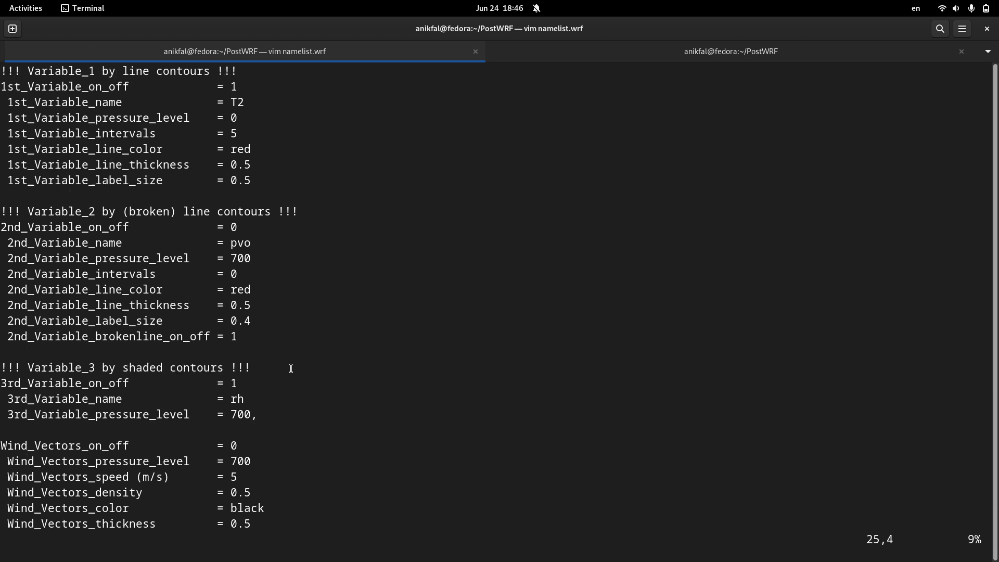
drag(2, 133, 258, 482)
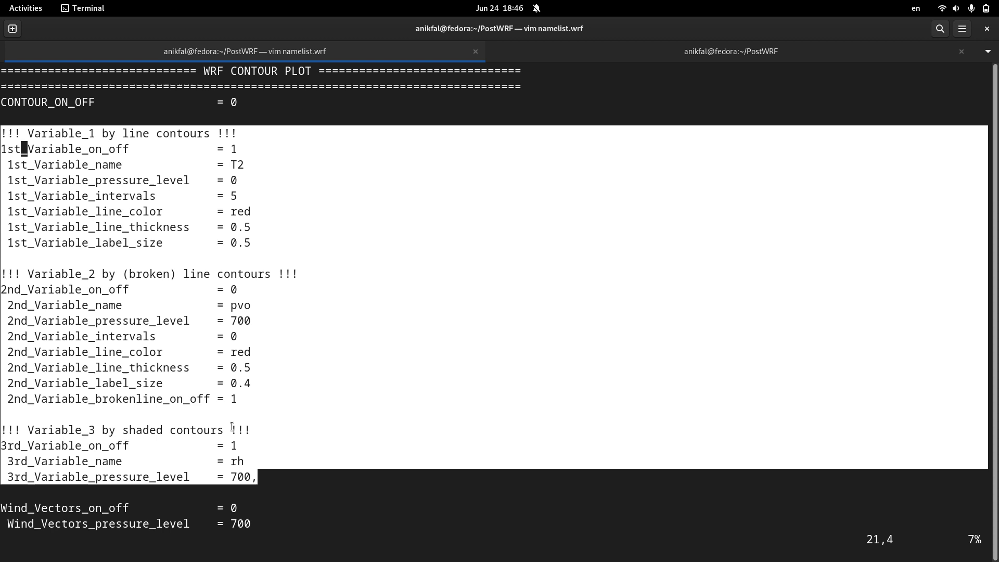
key(j)
key(j)
key(j)
key(j)
key(j)
key(j)
key(j)
key(j)
key(j)
key(j)
key(j)
key(j)
key(j)
key(j)
key(j)
key(j)
key(j)
key(j)
key(j)
key(j)
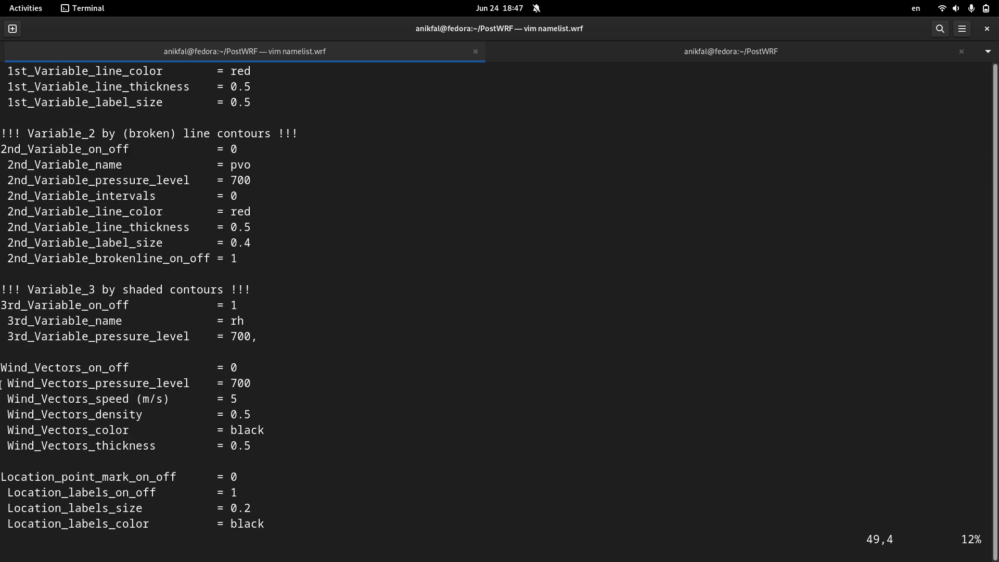
drag(1, 367, 239, 449)
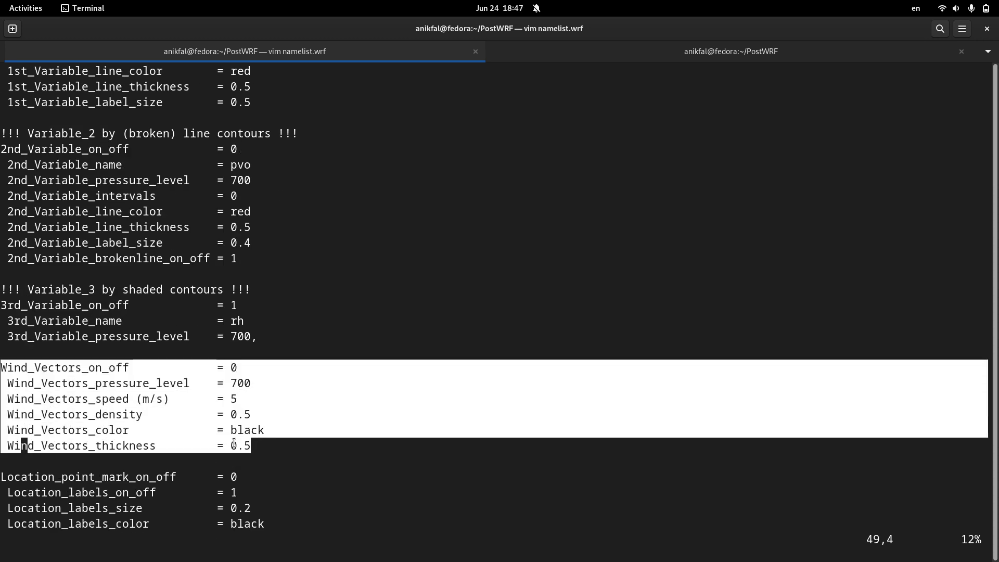
click(84, 370)
drag(1, 367, 249, 449)
click(179, 451)
scroll(178, 450, down, 3)
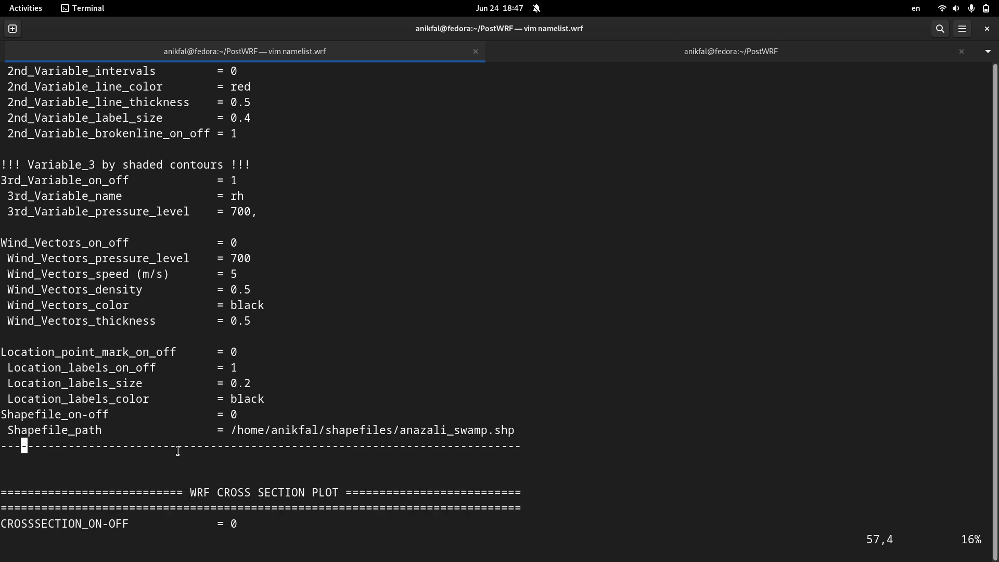
drag(1, 350, 509, 434)
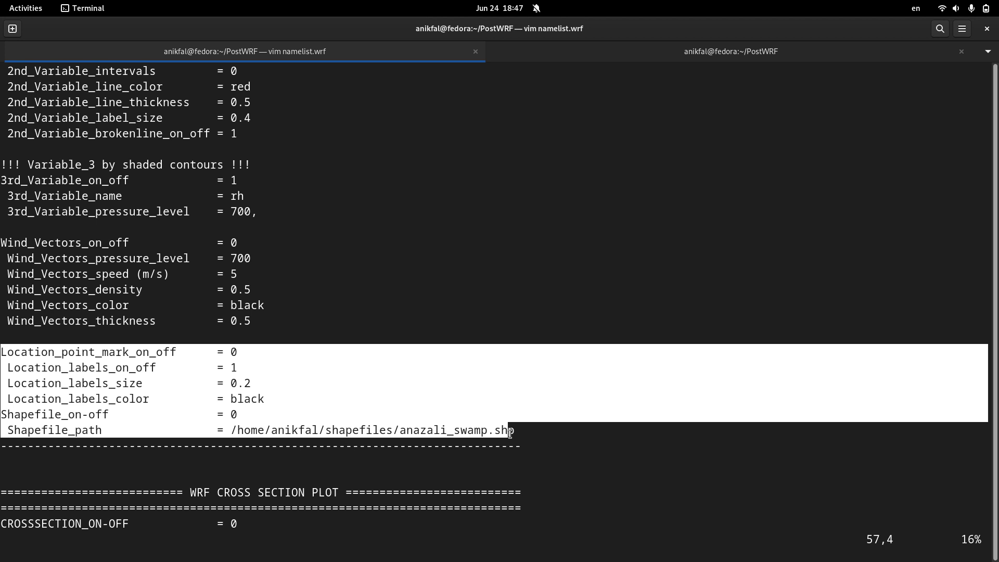
click(120, 369)
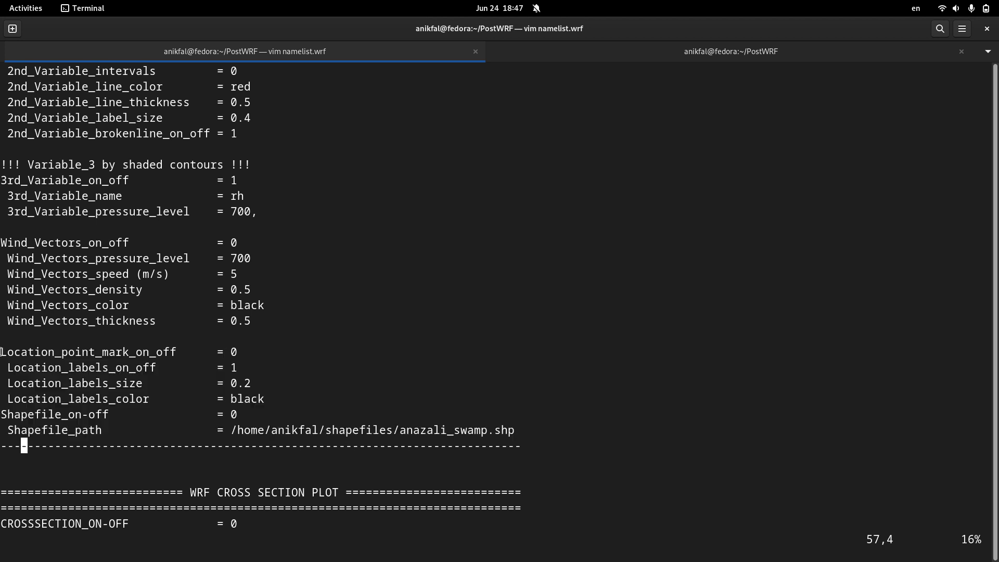
drag(1, 352, 266, 399)
drag(1, 414, 512, 434)
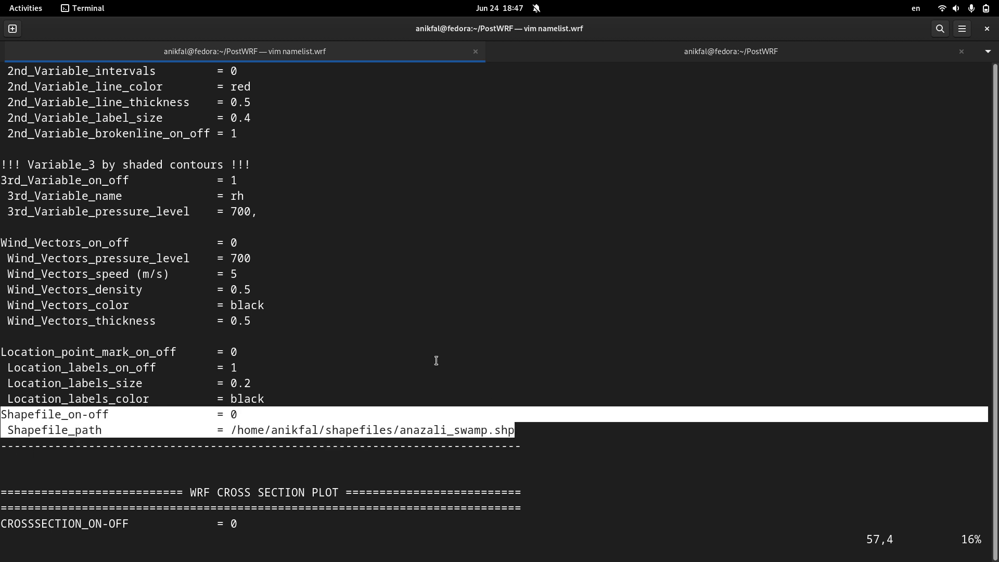
click(367, 306)
key(Up)
key(Up)
key(Up)
key(Up)
key(Up)
key(Up)
key(Up)
key(Up)
key(Up)
key(Up)
key(Up)
key(Up)
key(Up)
key(Up)
key(Up)
key(Up)
key(Up)
key(Up)
key(Up)
key(Up)
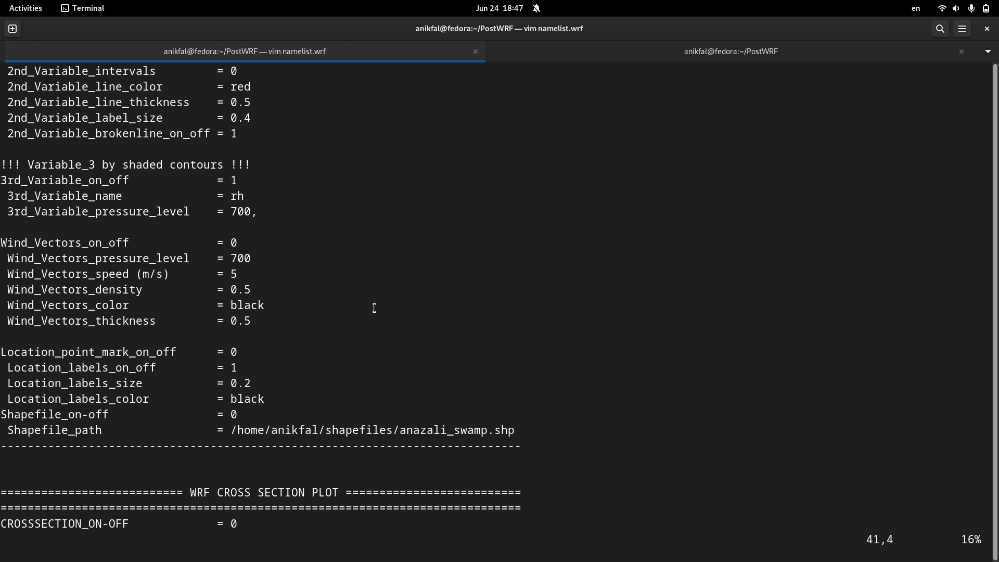
key(Up)
key(Up)
key(Up)
key(Up)
key(Up)
key(Up)
key(Up)
key(Up)
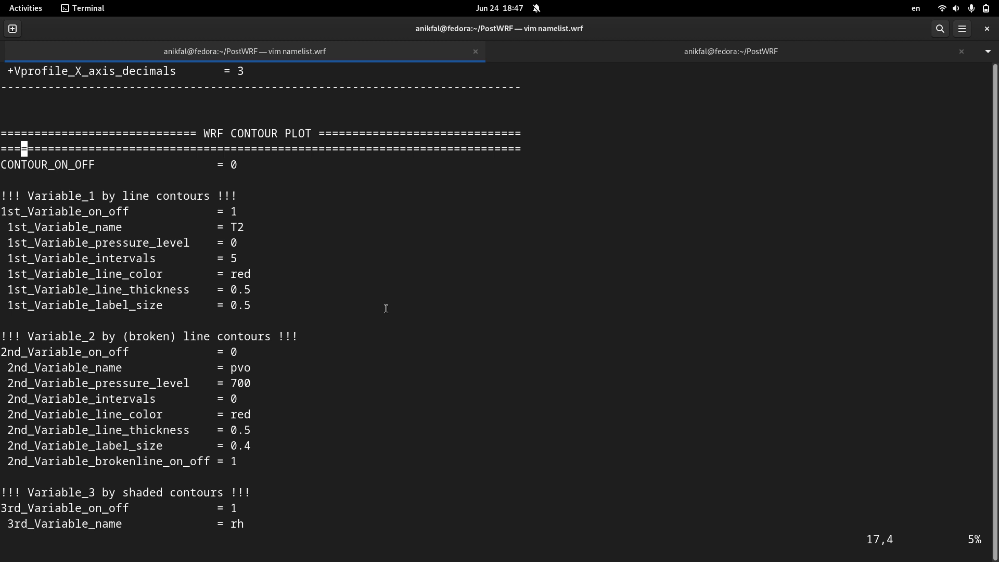
key(Down)
key(Down)
key(Down)
key(Down)
key(Right)
key(Right)
key(Right)
key(Right)
key(Right)
key(Right)
key(Right)
double_click(234, 211)
click(234, 212)
key(Down)
key(Down)
key(Down)
key(Down)
key(Down)
key(Down)
key(Down)
key(Down)
key(Down)
key(Down)
key(Down)
key(Down)
key(Down)
key(Down)
key(Down)
key(Down)
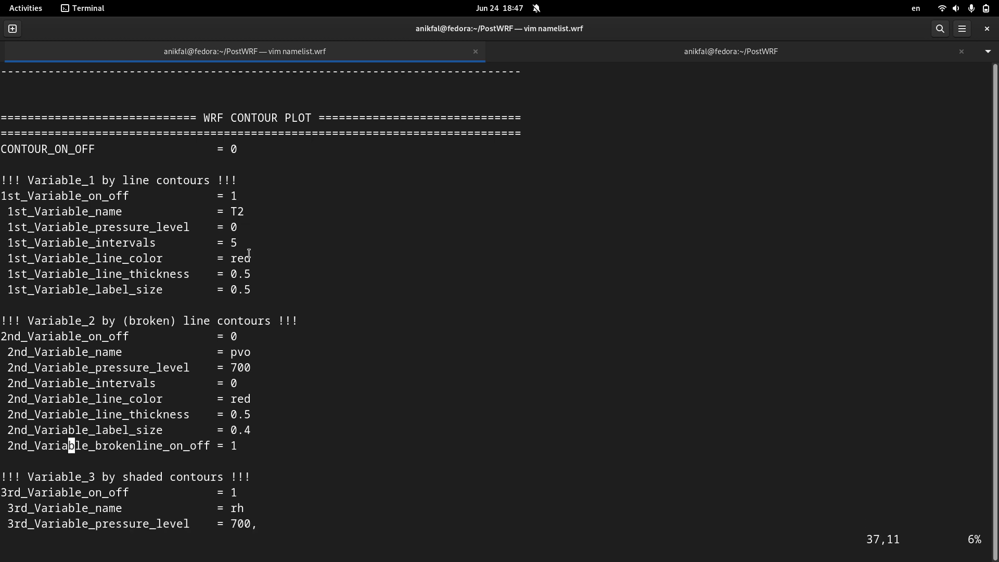
key(Up)
key(Up)
key(Up)
key(Up)
key(Up)
key(Up)
key(Up)
key(Up)
key(Up)
key(Up)
key(Up)
key(Up)
key(Up)
key(Up)
key(Up)
key(Up)
key(Up)
key(Up)
key(Up)
key(Up)
key(Up)
key(Up)
key(Up)
key(Up)
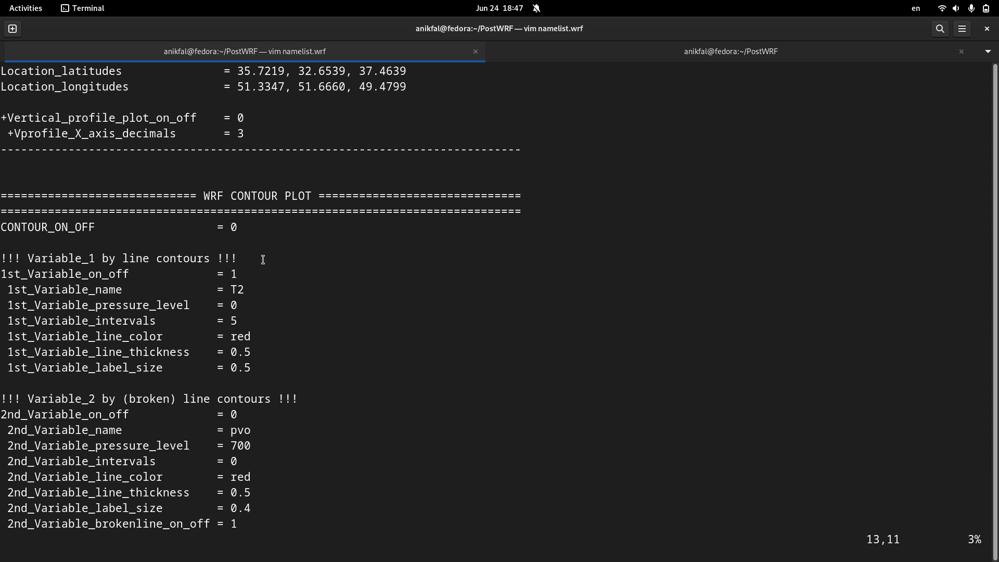
key(Down)
key(Down)
key(Down)
key(Down)
key(Down)
key(dollar)
- Turn CONTOUR_ON_OFF on (1) and WRF_Extract_ON_OFF off (0)
key(a)
key(BackSpace)
text(1)
key(Up)
key(Up)
key(Up)
key(Up)
key(Up)
key(Up)
key(Up)
key(Up)
key(Up)
key(Up)
key(Up)
key(Up)
key(Up)
key(Up)
key(Up)
key(Up)
key(Up)
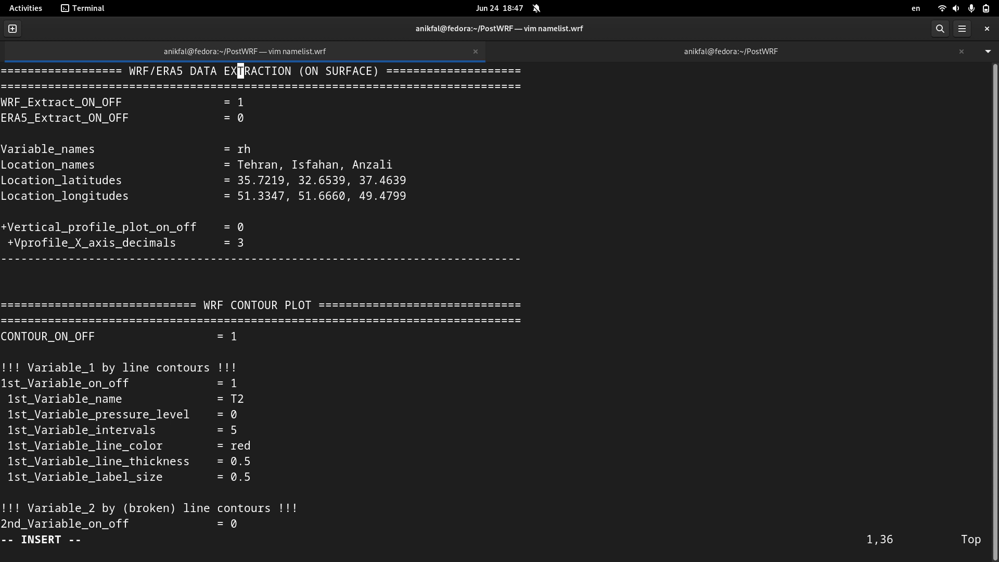
key(Down)
key(Down)
key(Right)
key(BackSpace)
text(0)
key(Down)
key(Down)
key(Down)
key(Down)
key(Down)
key(Down)
key(Down)
key(Down)
key(Down)
key(Down)
key(Down)
key(Down)
key(Down)
key(Down)
key(Down)
key(Down)
key(Down)
key(Down)
key(Down)
key(Down)
key(Down)
key(Down)
key(Down)
key(Down)
key(Down)
key(Down)
key(Down)
key(Down)
key(Down)
key(Down)
key(Down)
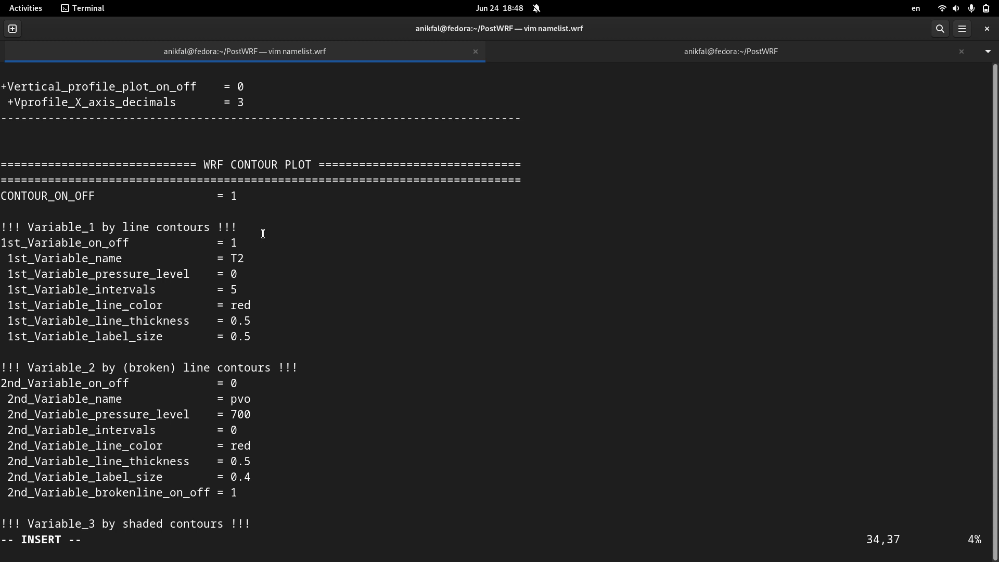
- Set 3rd_Variable_on_off to 0 to switch off the shaded contour variable
drag(205, 161, 247, 166)
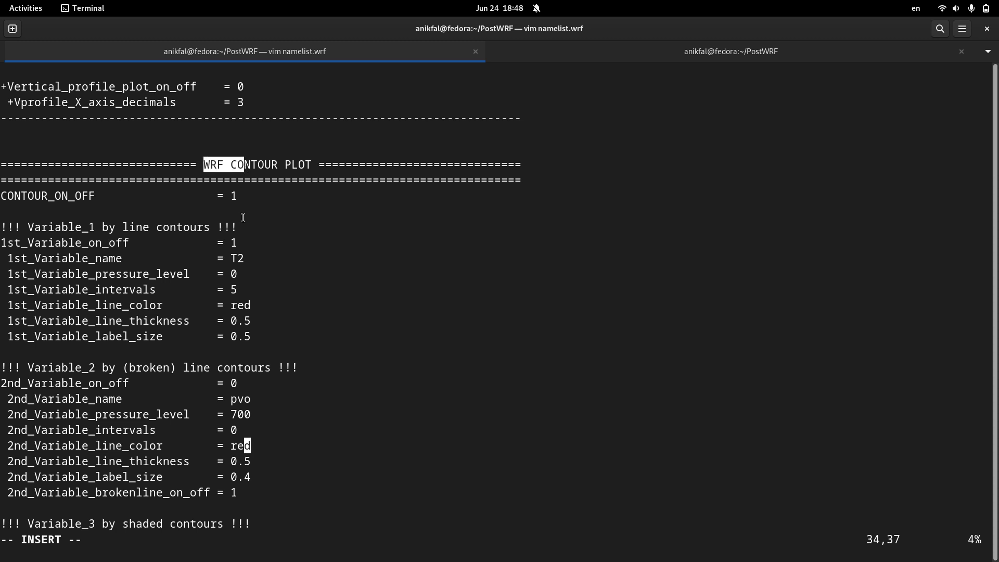
click(428, 298)
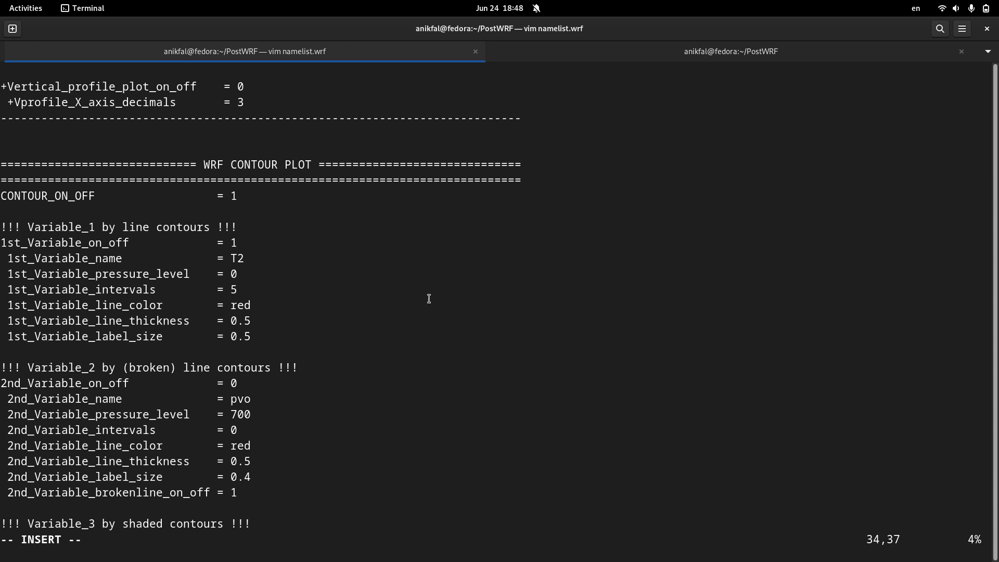
key(Down)
key(Down)
key(Down)
key(Down)
key(Down)
key(Down)
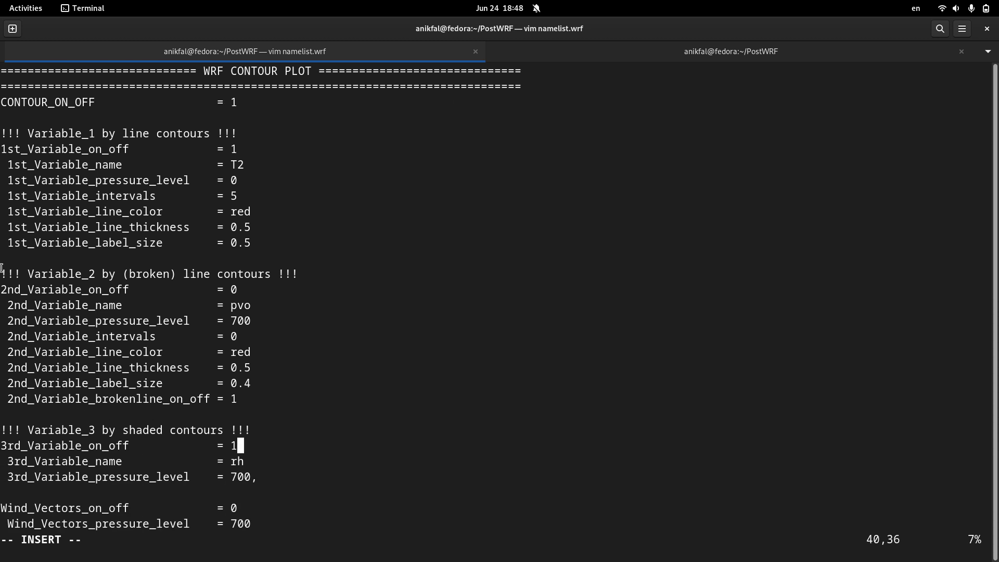
drag(1, 267, 245, 402)
click(244, 403)
scroll(260, 401, down, 3)
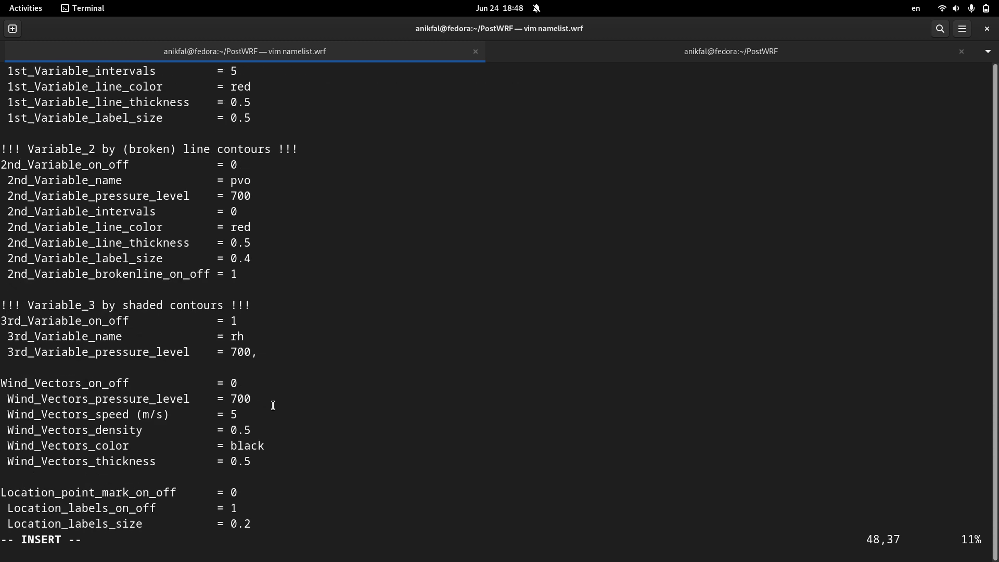
key(Up)
key(Up)
key(Up)
key(Up)
key(Up)
key(Up)
key(Up)
key(Up)
key(BackSpace)
text(0)
- Look over the wind vector, location and Shapefile settings below the variable blocks
key(Down)
key(Down)
key(Down)
key(Down)
key(Down)
key(Down)
key(Down)
key(Down)
key(Down)
key(Down)
key(Down)
key(Down)
key(Down)
key(Down)
key(Down)
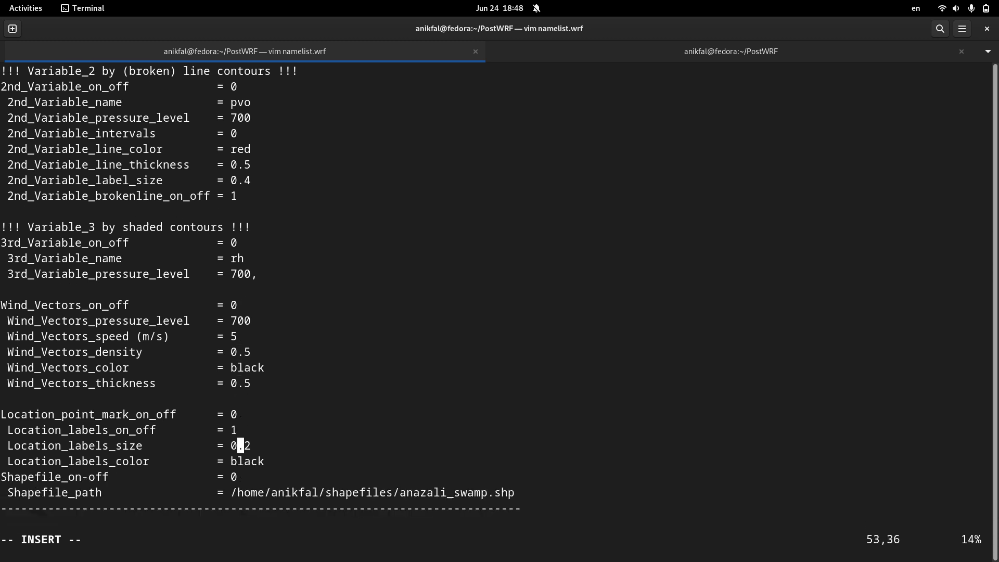
key(Up)
key(Up)
key(Up)
key(Up)
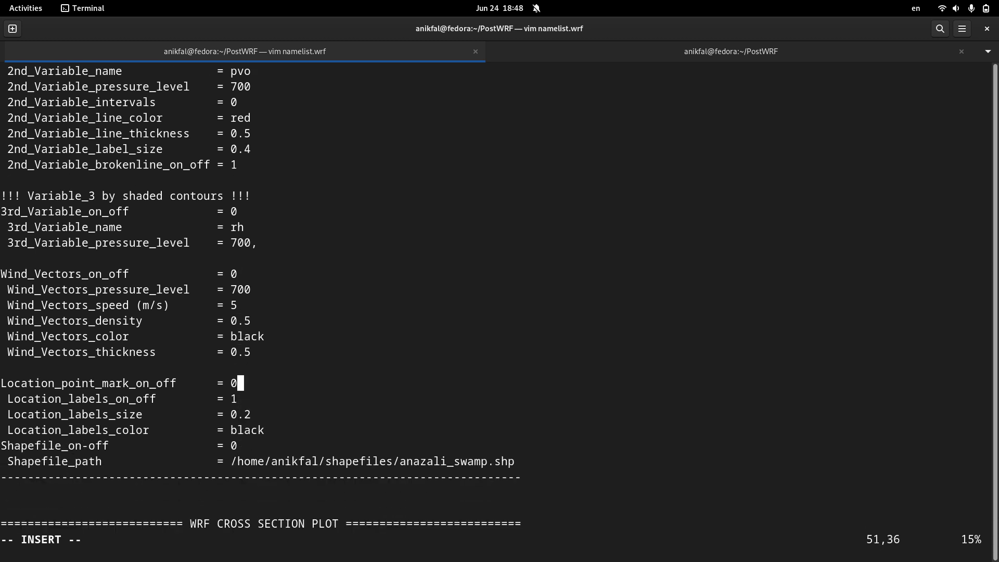
key(Down)
key(Down)
key(Down)
drag(41, 445, 236, 445)
click(296, 434)
scroll(420, 419, up, 5)
- Change 1st_Variable_name from T2 to lowercase t2
key(Up)
key(Up)
key(Up)
key(Up)
key(Up)
key(Up)
key(Up)
key(Up)
key(Up)
key(Up)
key(Up)
key(Up)
key(Up)
key(Up)
key(Up)
key(Up)
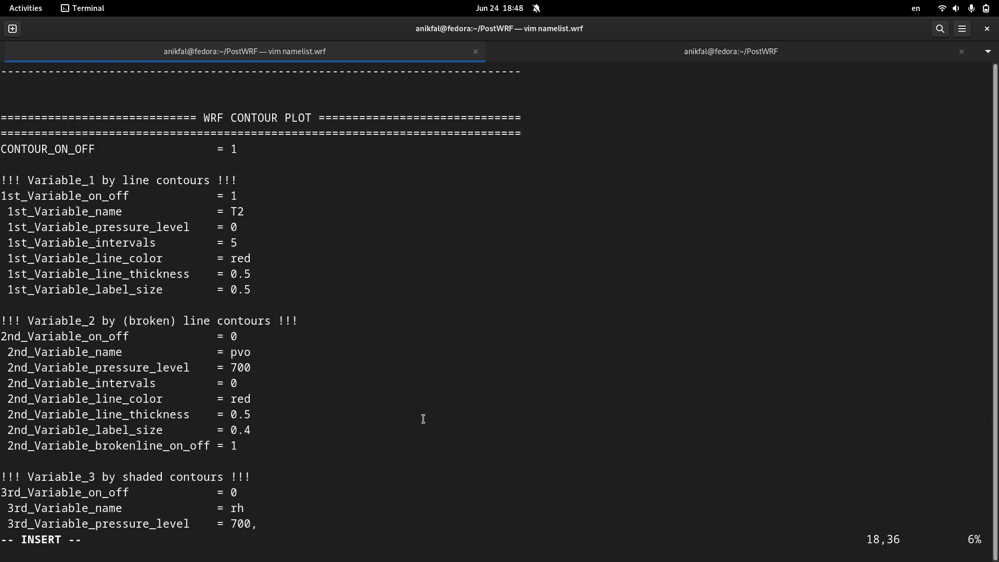
key(Down)
key(Down)
key(Down)
key(Down)
key(Right)
key(BackSpace)
key(BackSpace)
text(t2)
- Save namelist.wrf and quit vim with :wq
key(Escape)
text(:wq)
key(Return)
- Clear the screen and run ./postwrf.sh -d to list the available variables
key(ctrl+l)
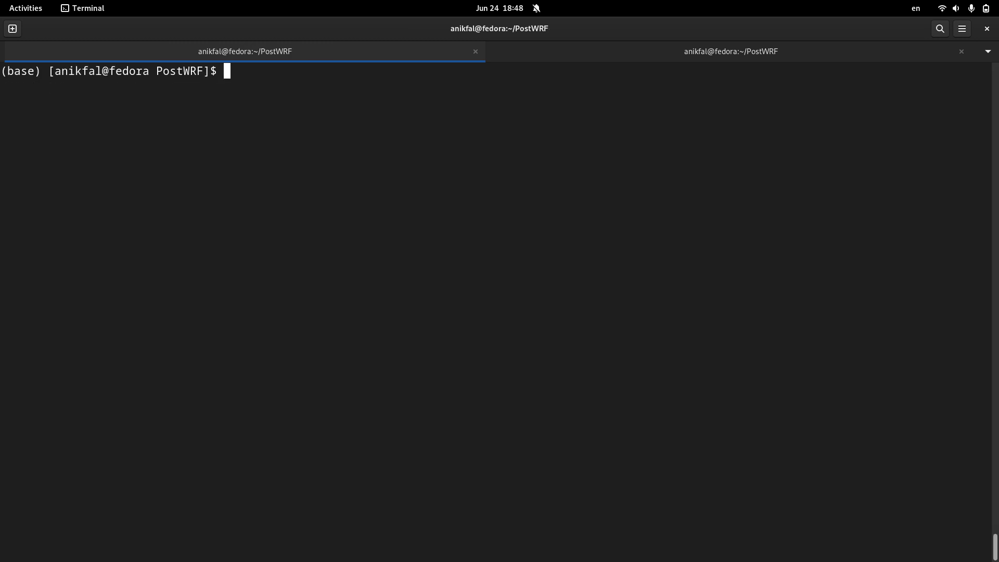
text(./p)
key(Tab)
text(-d)
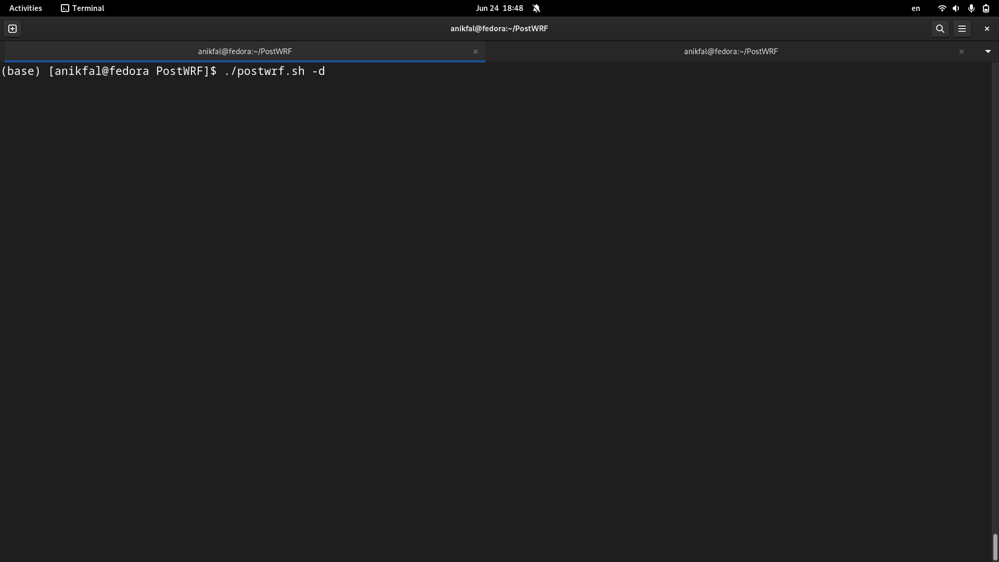
key(Return)
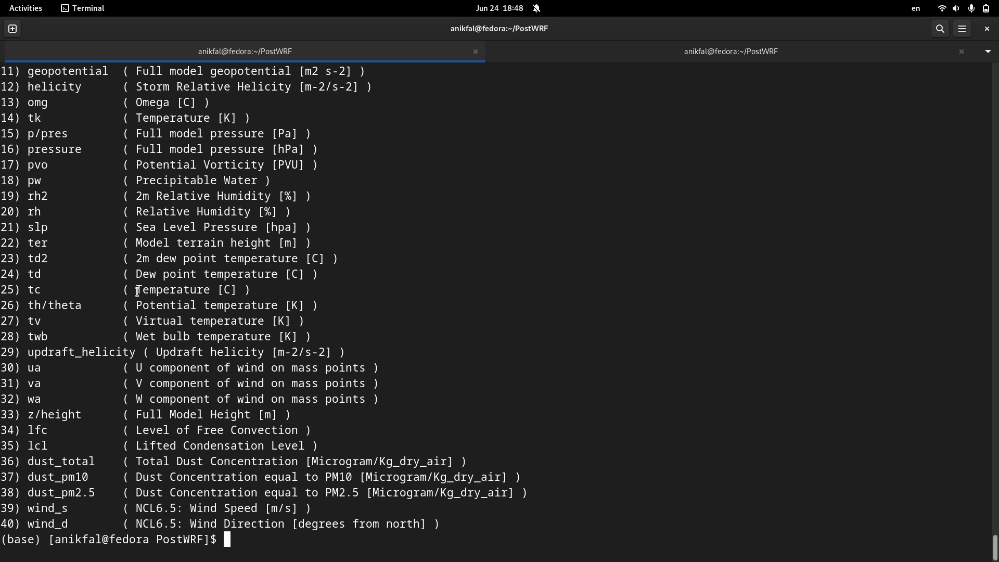
- Highlight the tc Temperature [C] entry in the variable list
drag(27, 291, 251, 291)
click(20, 294)
double_click(26, 291)
click(246, 260)
- Reopen namelist.wrf in vim and change 1st_Variable_name from t2 to tc
text(vi namelist.wrf)
key(Return)
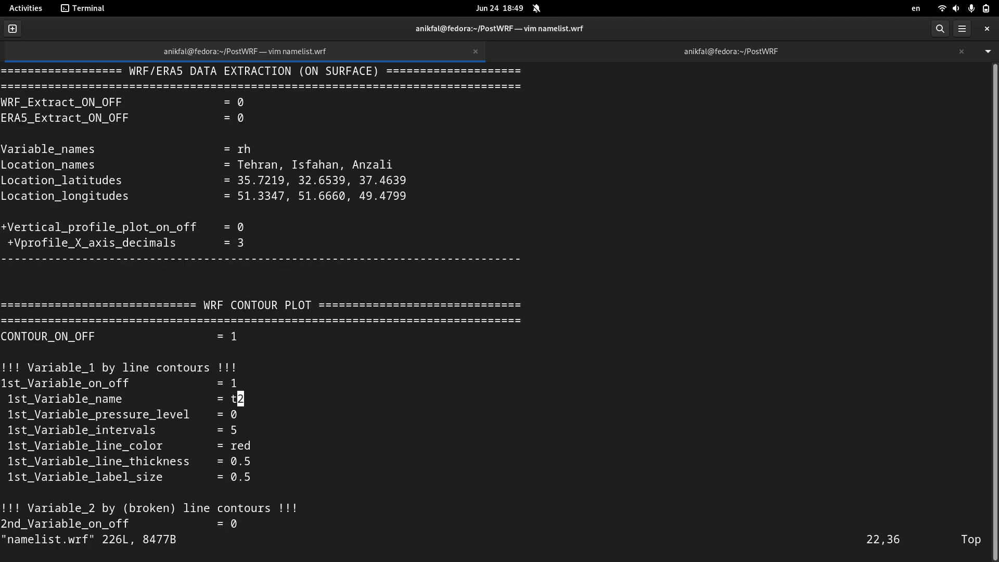
key(a)
key(BackSpace)
text(c)
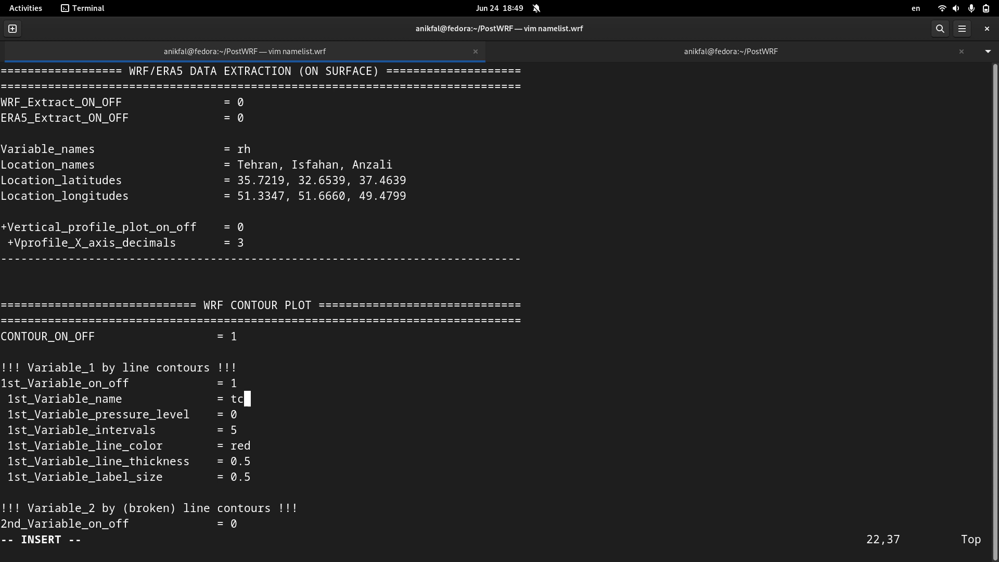
key(Down)
key(Down)
key(Down)
key(Down)
key(Down)
key(Down)
scroll(491, 306, down, 1)
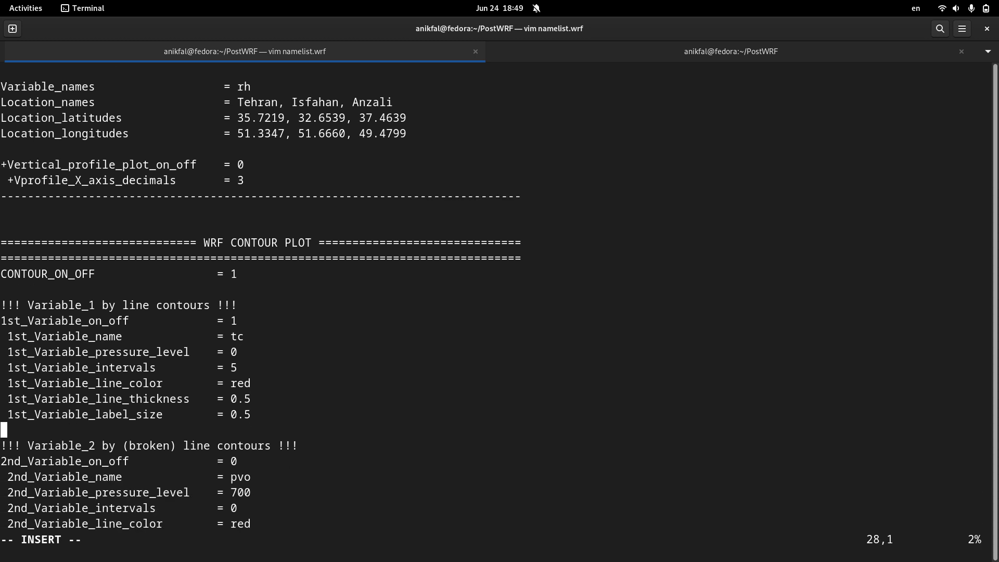
key(Up)
key(Up)
key(Up)
key(Up)
key(Up)
key(Up)
- Set 1st_Variable_pressure_level to 450 and 1st_Variable_intervals to 7
drag(31, 350, 187, 355)
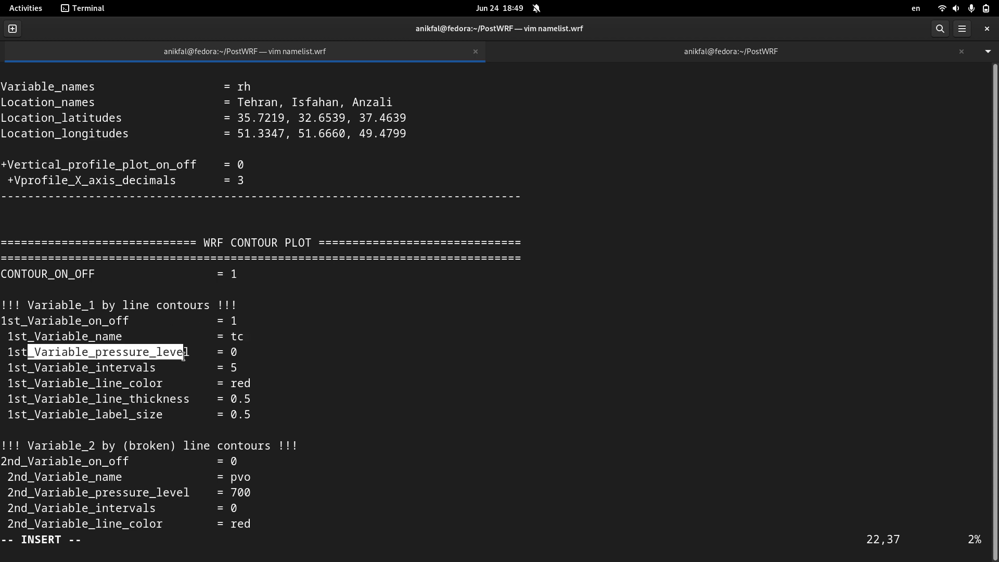
click(187, 357)
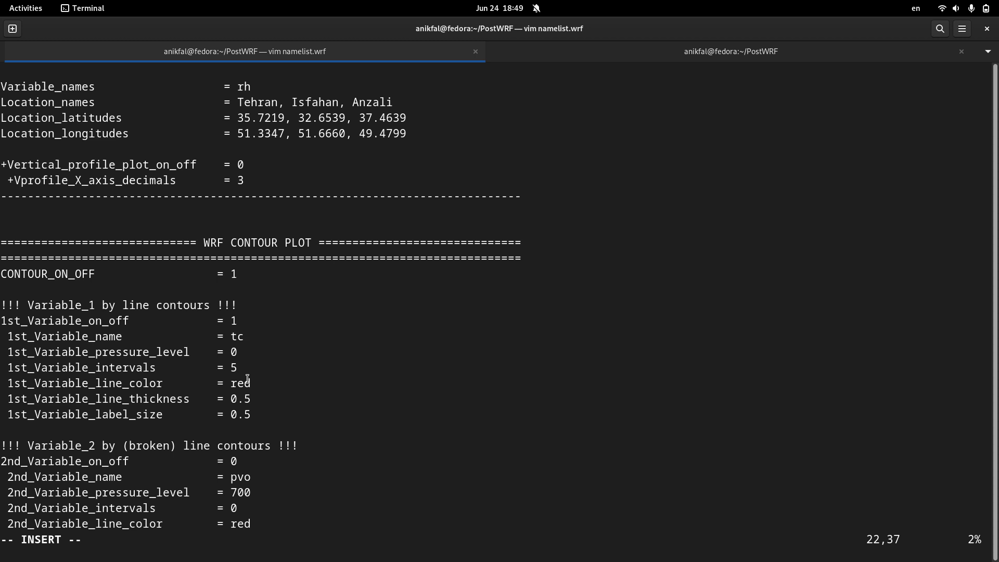
key(Down)
key(BackSpace)
text(450)
key(Down)
key(BackSpace)
text(7)
- Try changing the line colour to black, then revert it to red
click(240, 383)
click(254, 382)
key(BackSpace)
key(BackSpace)
key(BackSpace)
text(black)
key(BackSpace)
key(BackSpace)
key(BackSpace)
key(BackSpace)
key(BackSpace)
text(red)
- Check line thickness and label size, briefly setting thickness to 1 before leaving it at 0.5
click(254, 399)
drag(102, 400, 246, 400)
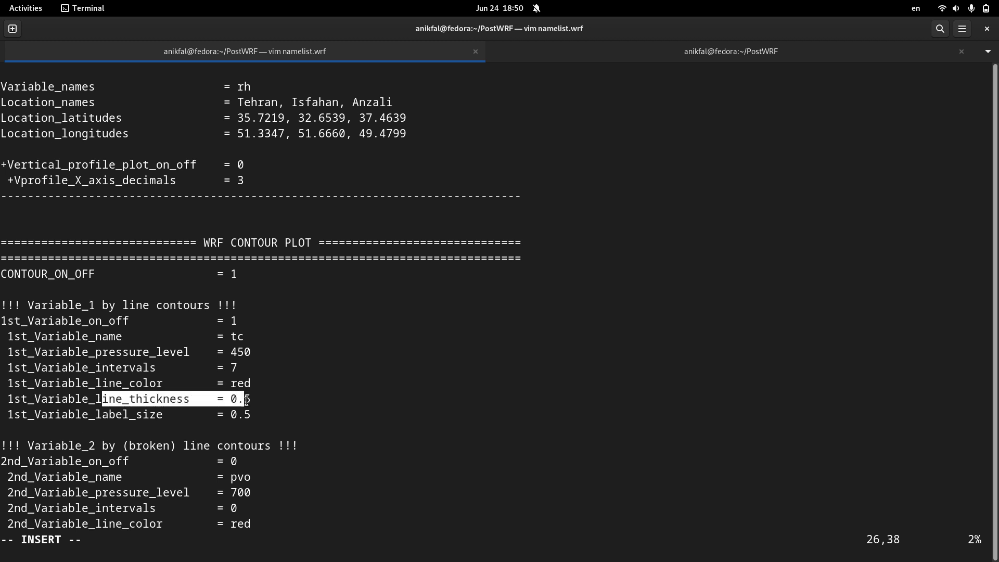
click(167, 405)
drag(102, 415, 248, 413)
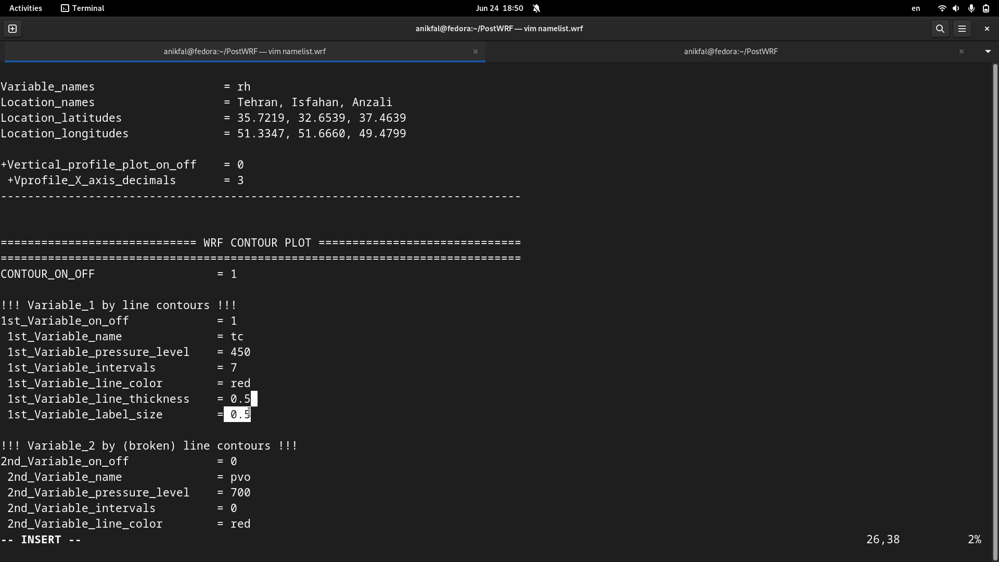
click(252, 399)
key(BackSpace)
key(BackSpace)
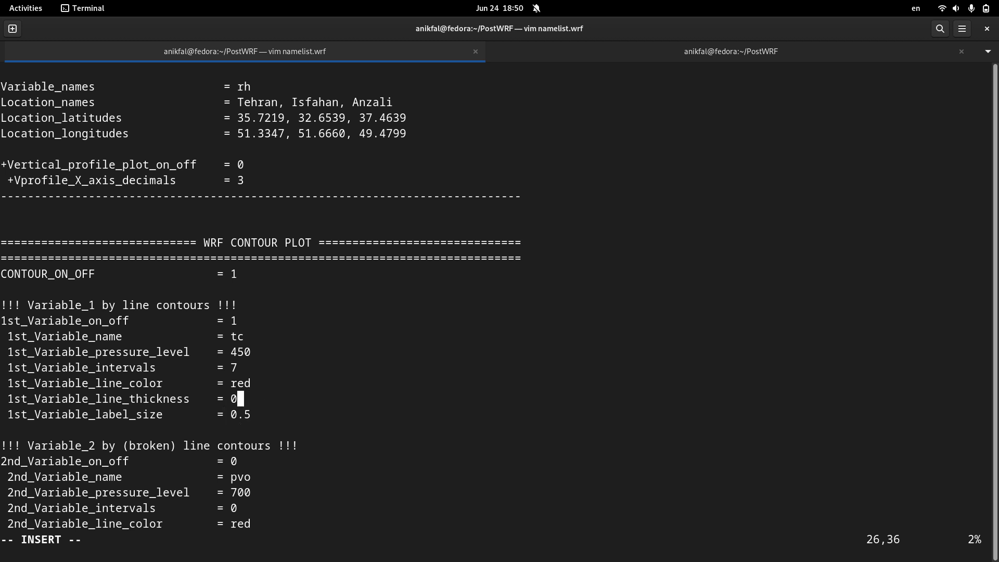
key(BackSpace)
text(1)
key(BackSpace)
text(0.5)
- Save namelist.wrf and exit vim with :wq
key(Down)
key(Escape)
key(Down)
text(:wq)
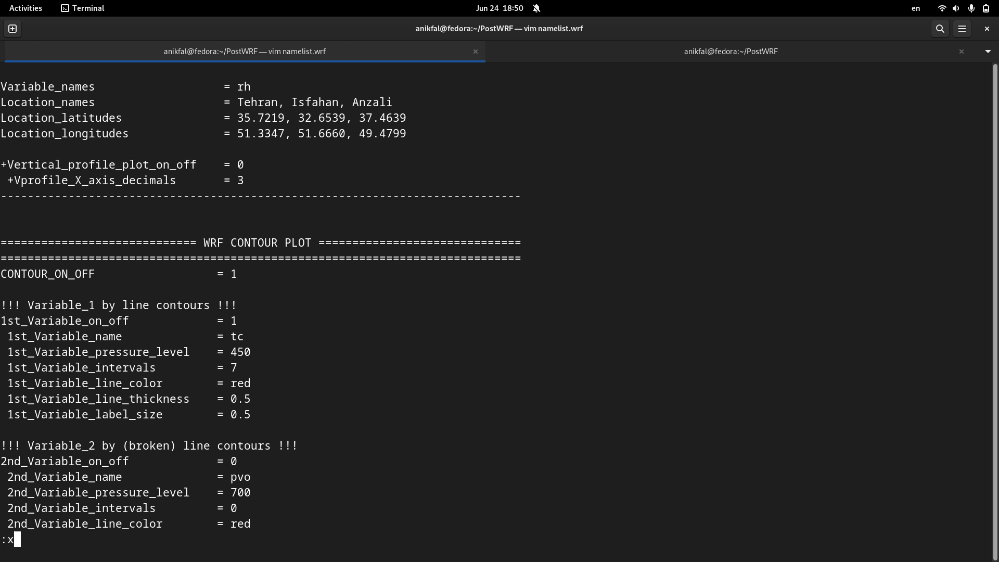
key(Return)
- Clear the screen, list the PostWRF folder, and run ./postwrf.sh
key(ctrl+l)
text(ls)
key(Return)
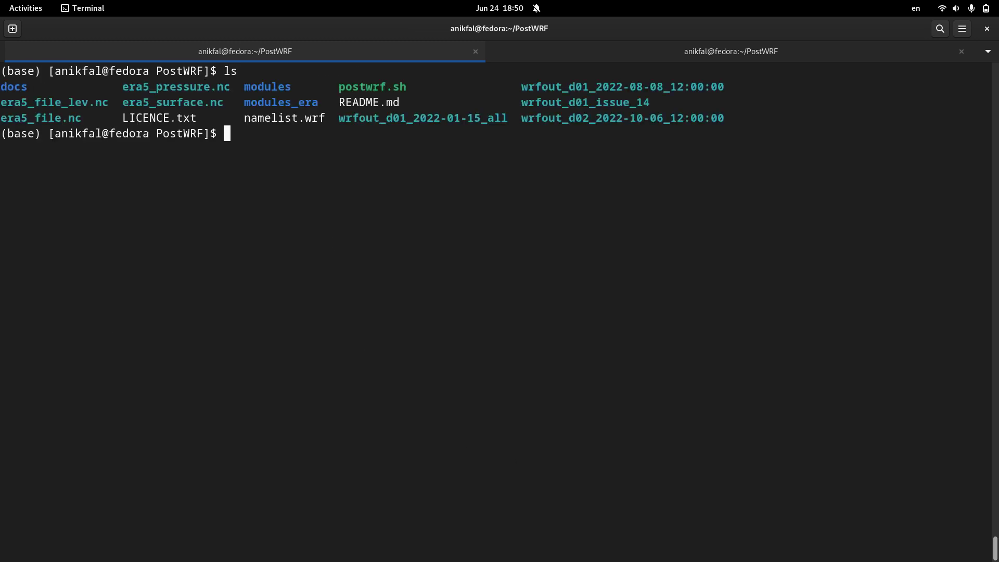
text(./po)
key(Tab)
key(Return)
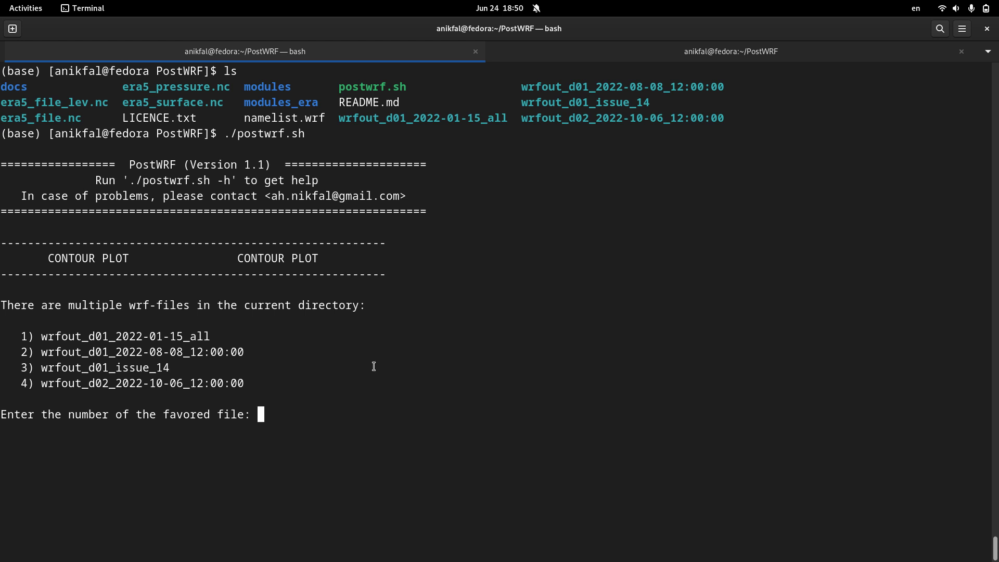
- Choose wrf file 2 (2022-08-08_12:00:00), accept time step 1, and enter 1 for x11
double_click(168, 351)
click(291, 356)
text(2)
key(Return)
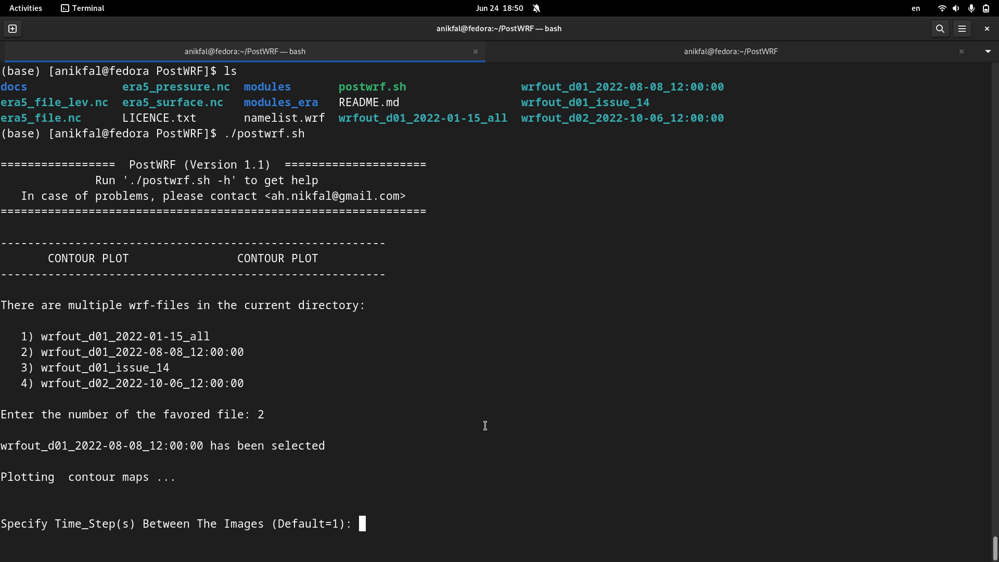
key(Return)
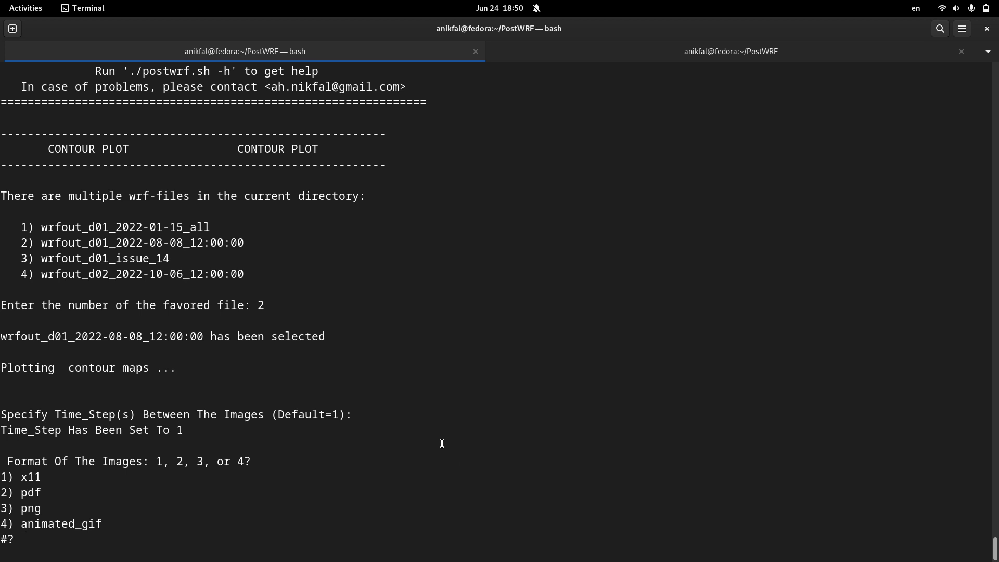
text(1)
key(Return)
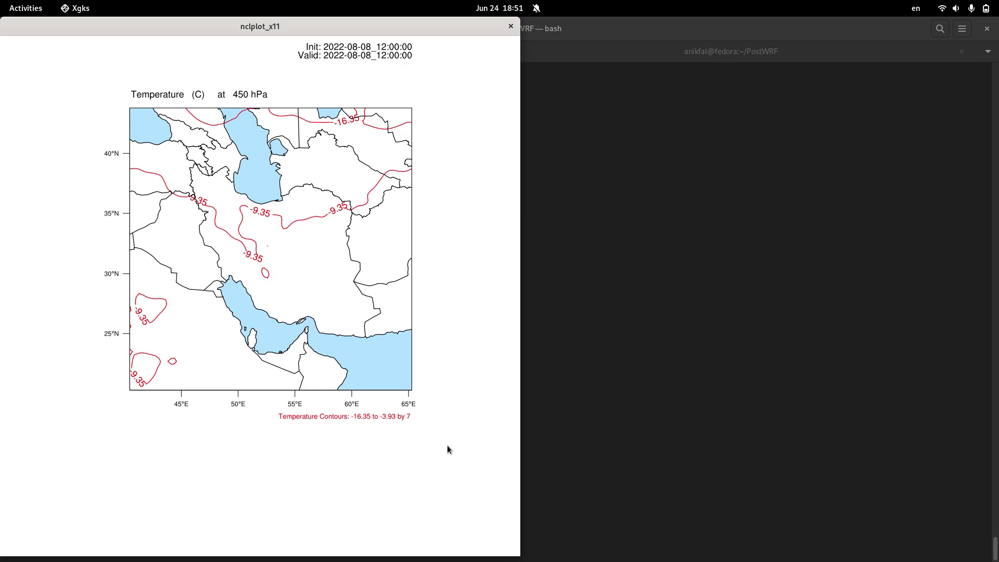
drag(489, 26, 619, 27)
click(573, 205)
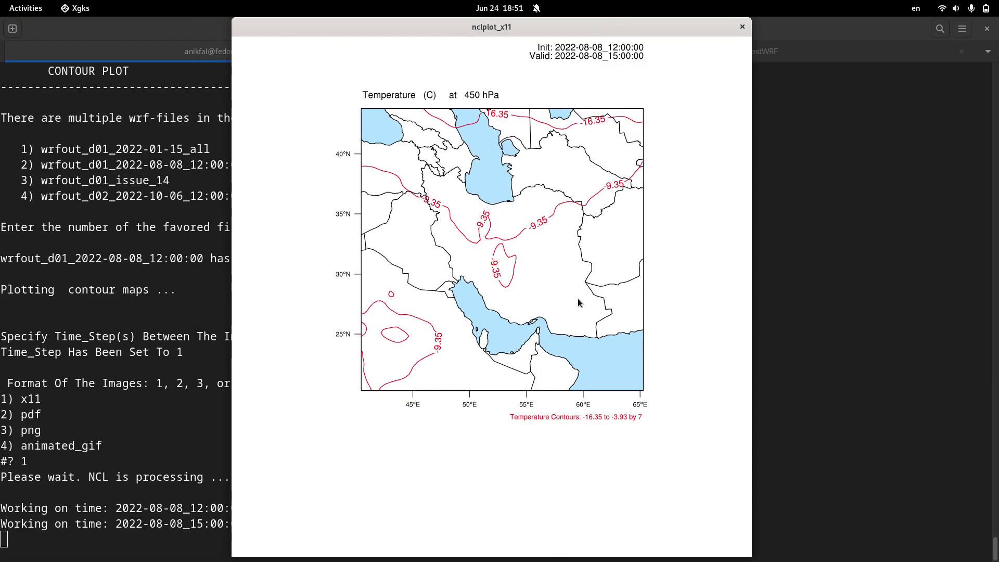
click(540, 260)
click(544, 266)
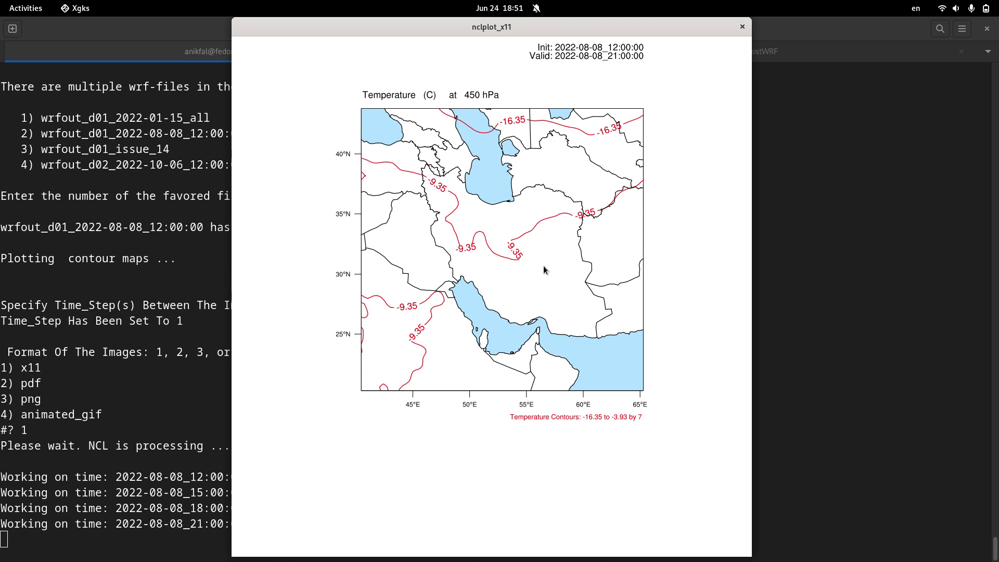
click(546, 260)
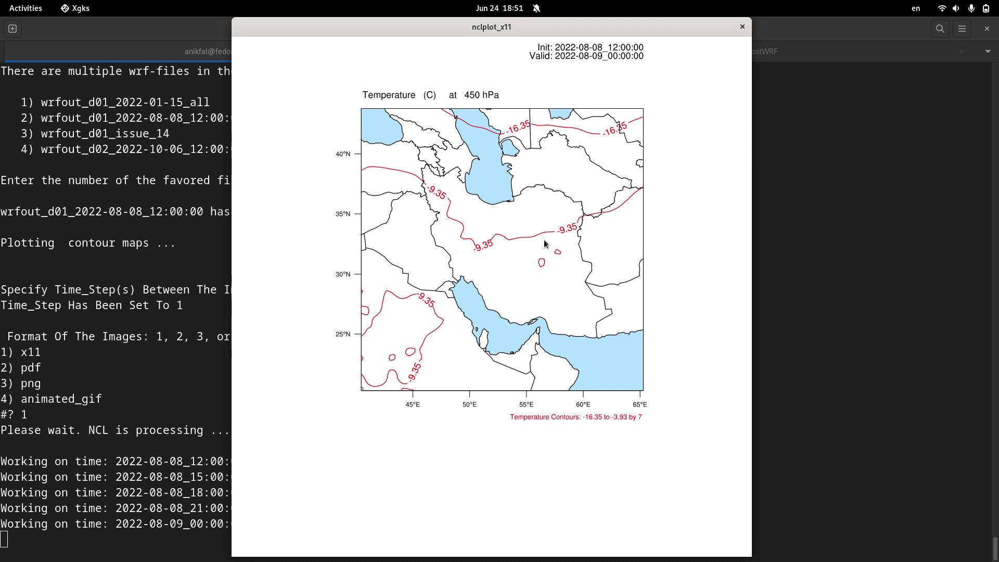
click(542, 242)
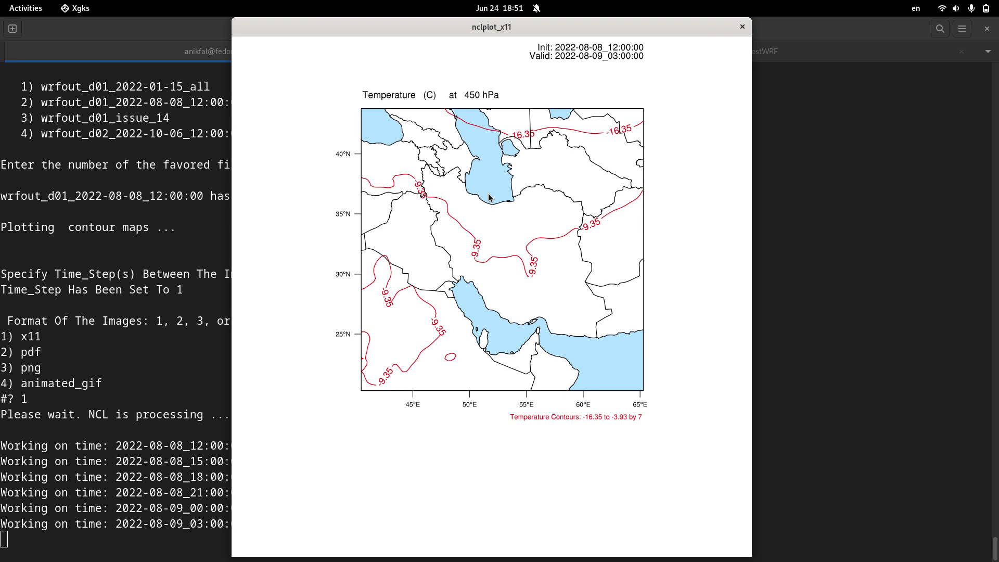
- Advance through the remaining forecast times until the plot window closes
click(580, 229)
click(567, 232)
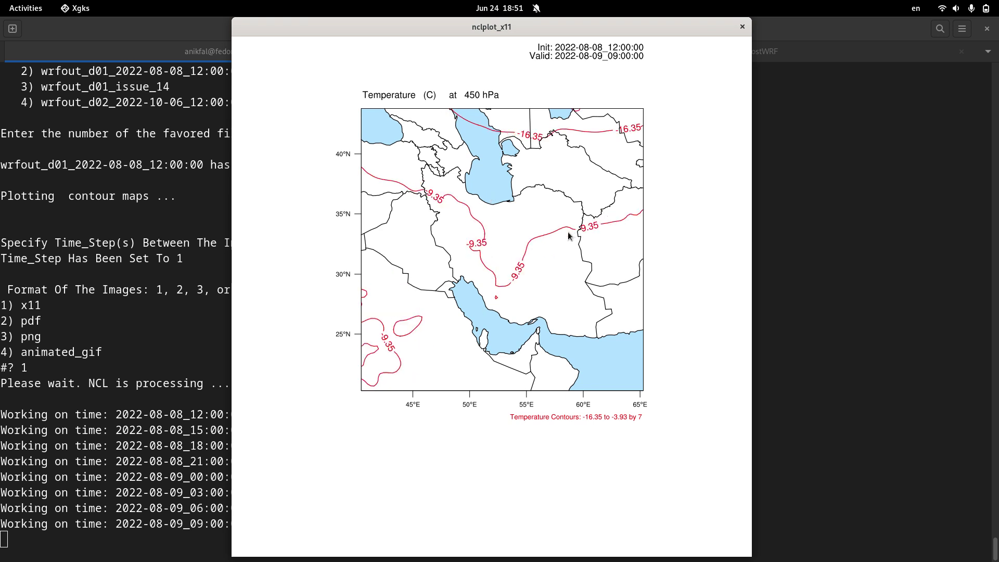
click(566, 234)
click(560, 252)
click(560, 255)
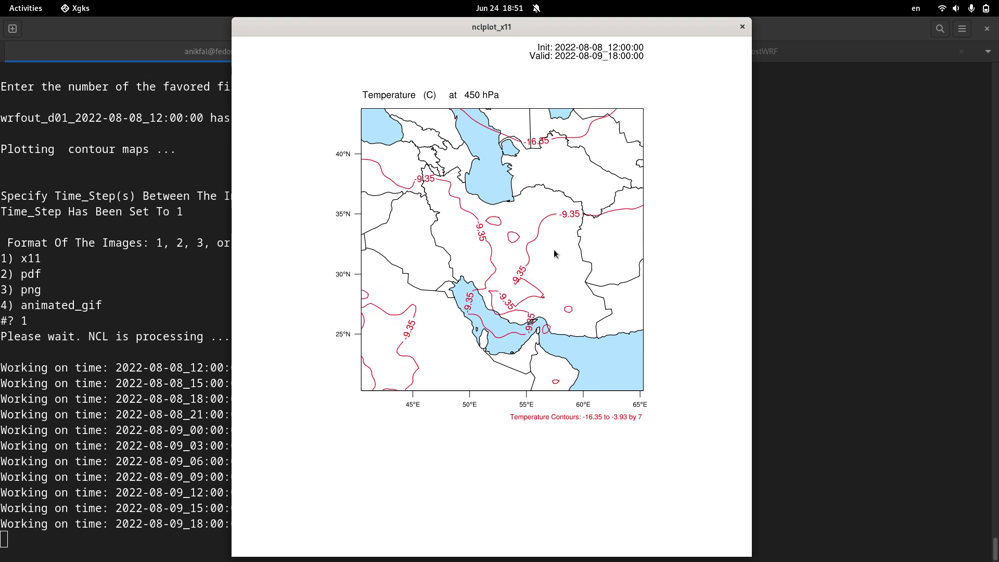
click(557, 260)
click(552, 266)
click(550, 267)
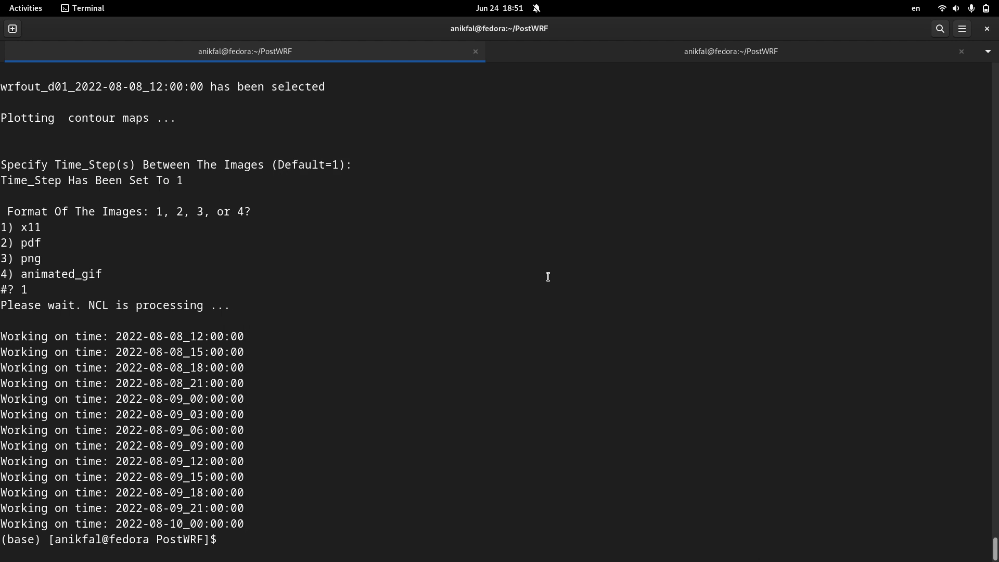